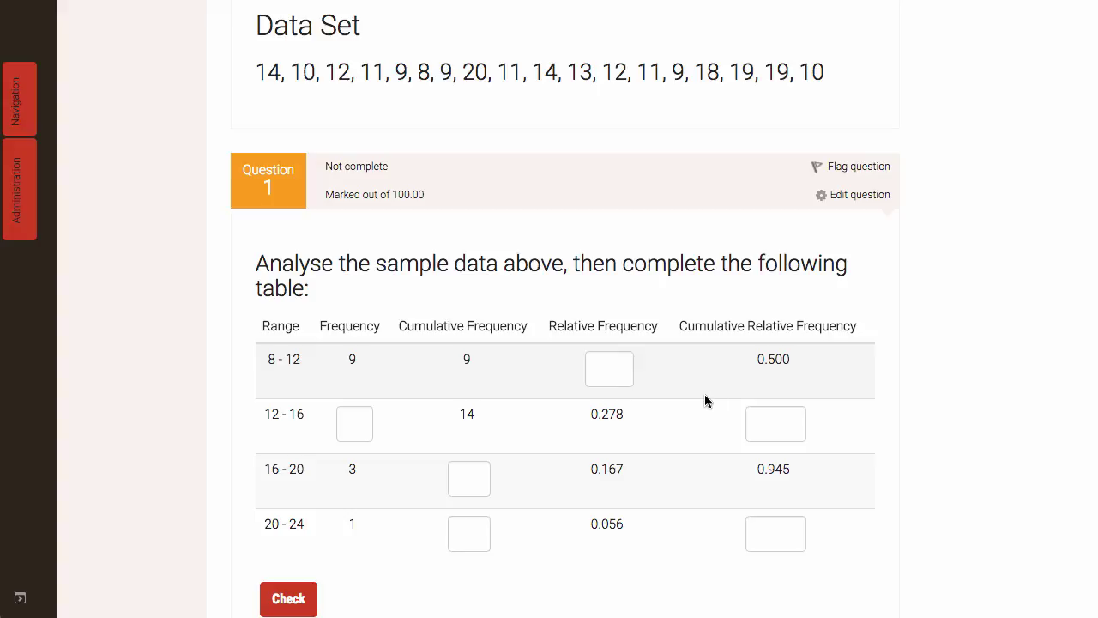
- Try the empty 8-12, 12-16 and 16-20 answer gaps in the frequency table preview
click(608, 375)
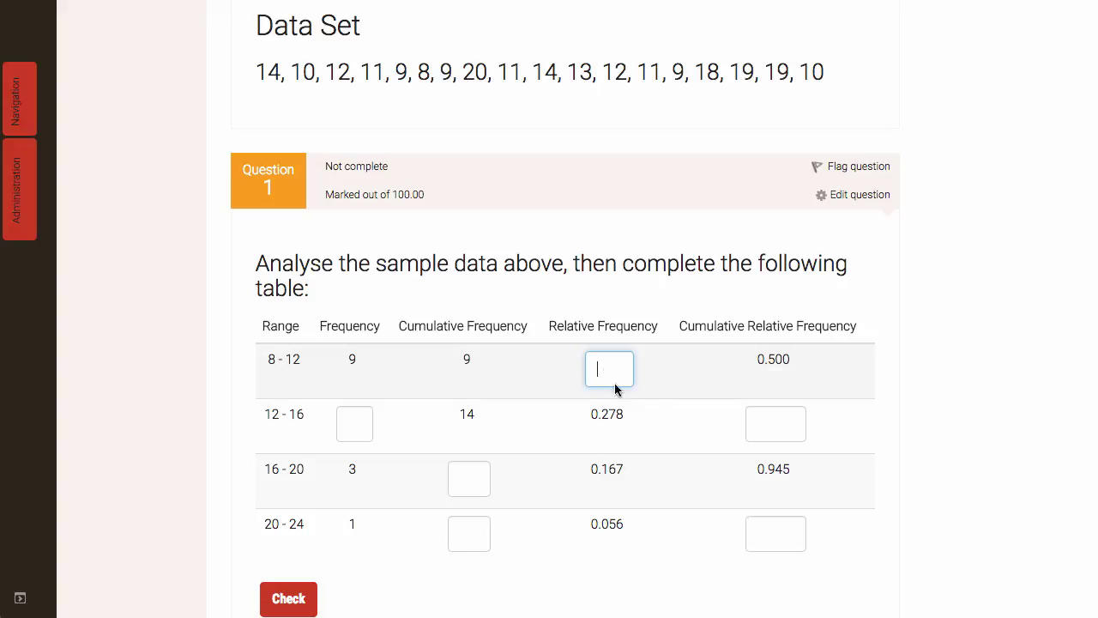
click(758, 422)
click(454, 478)
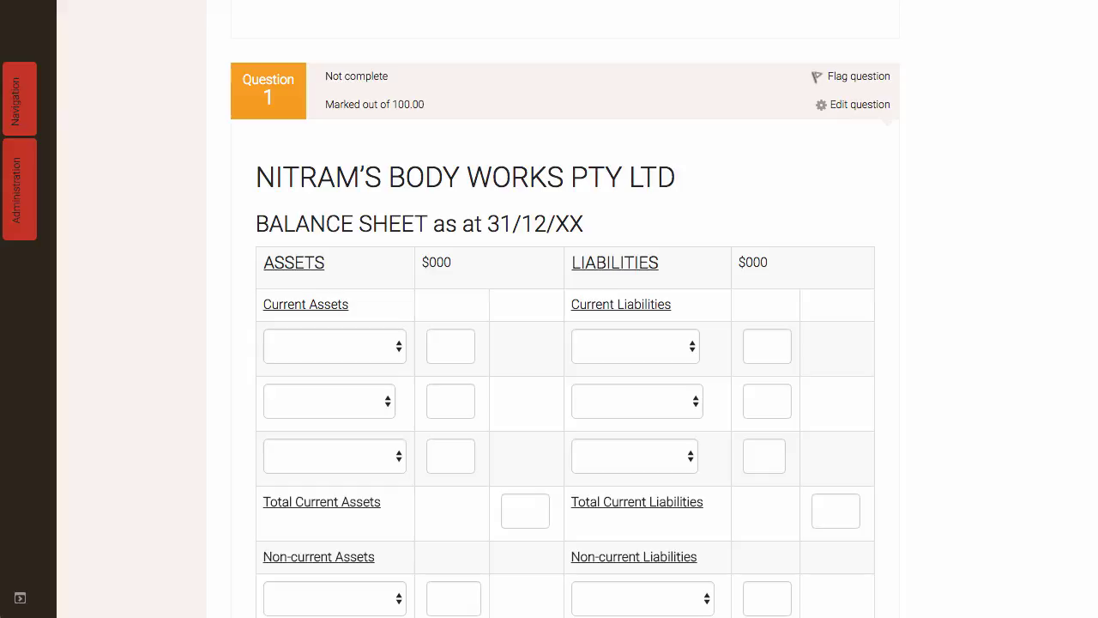
- Check the first Current Assets account choices, then move to its $000 amount box
click(396, 350)
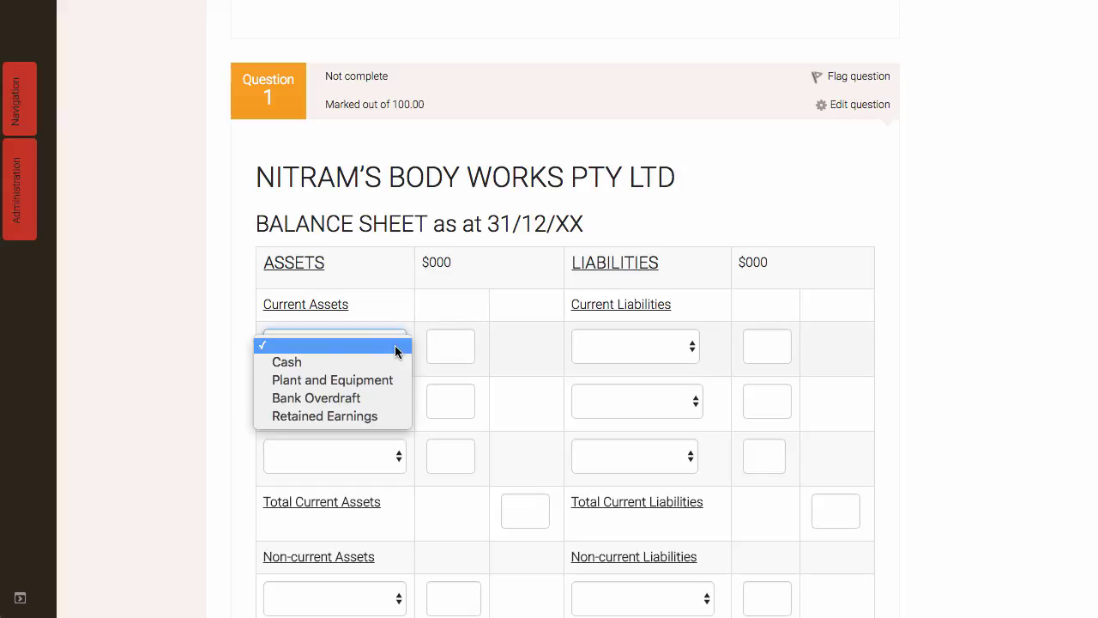
click(485, 326)
click(445, 347)
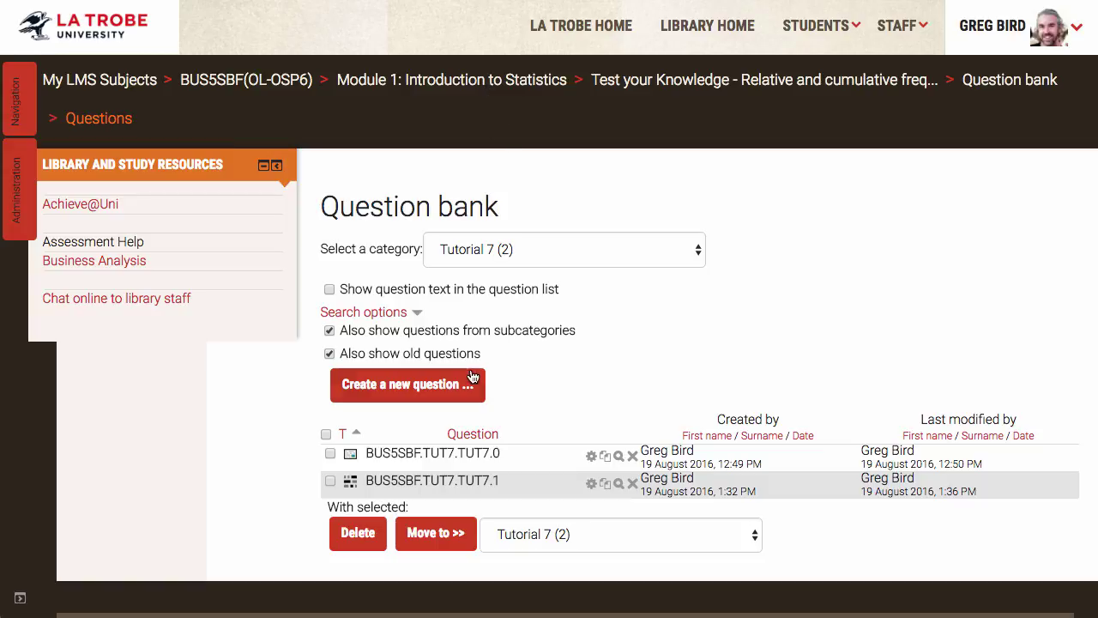
- Create a new Embedded answers (Cloze) question in the question bank
click(441, 386)
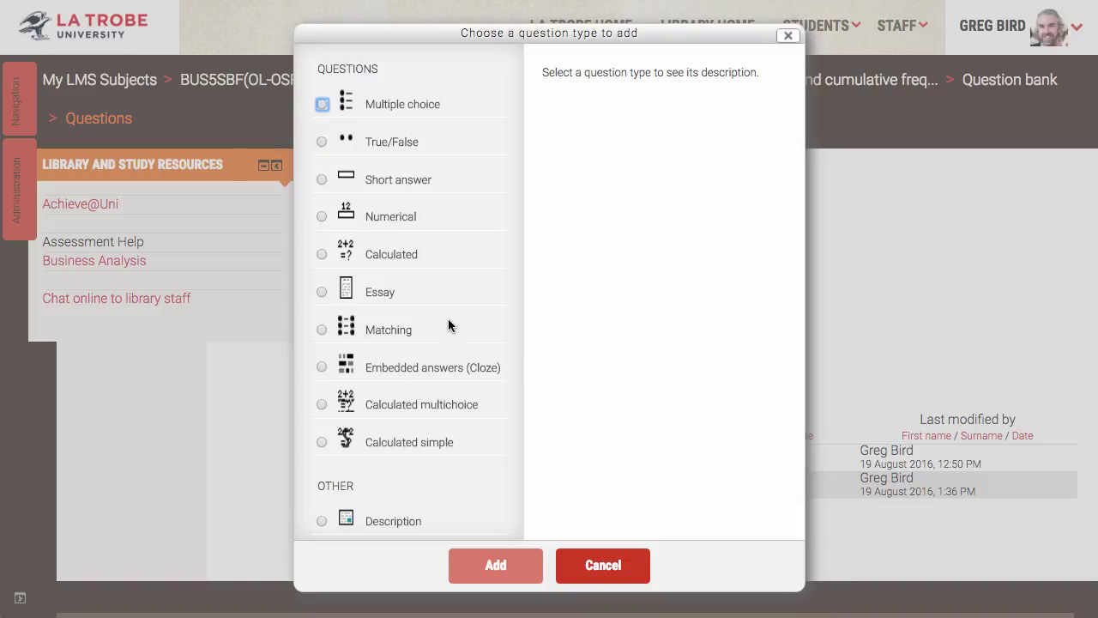
click(324, 367)
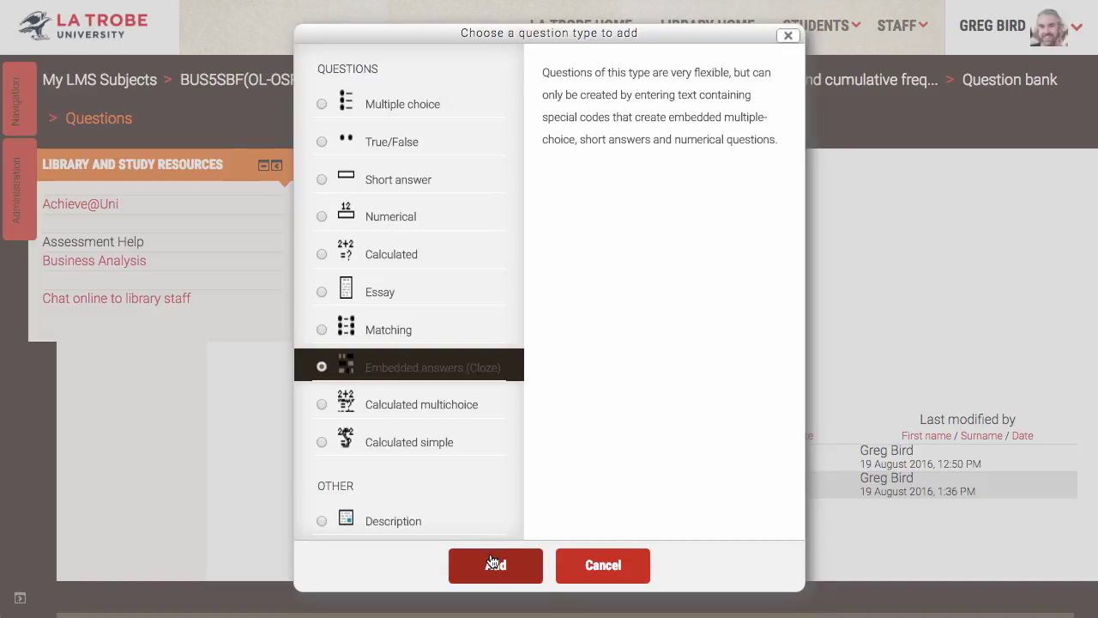
click(494, 562)
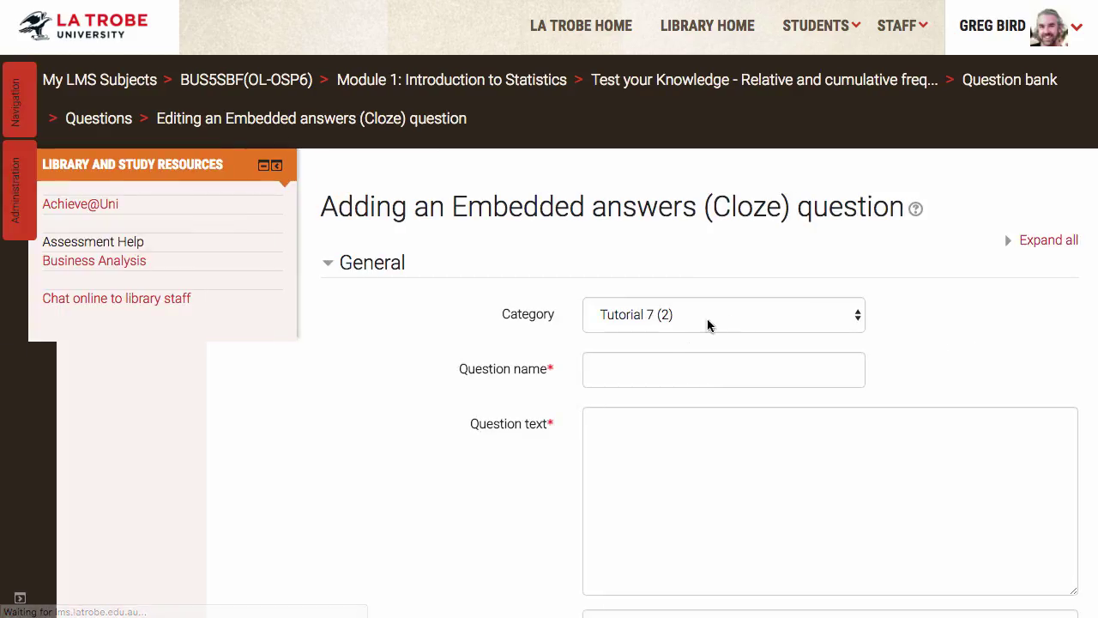
- Name the question 'Cloze sample' and expand its question text editor to full screen
click(651, 371)
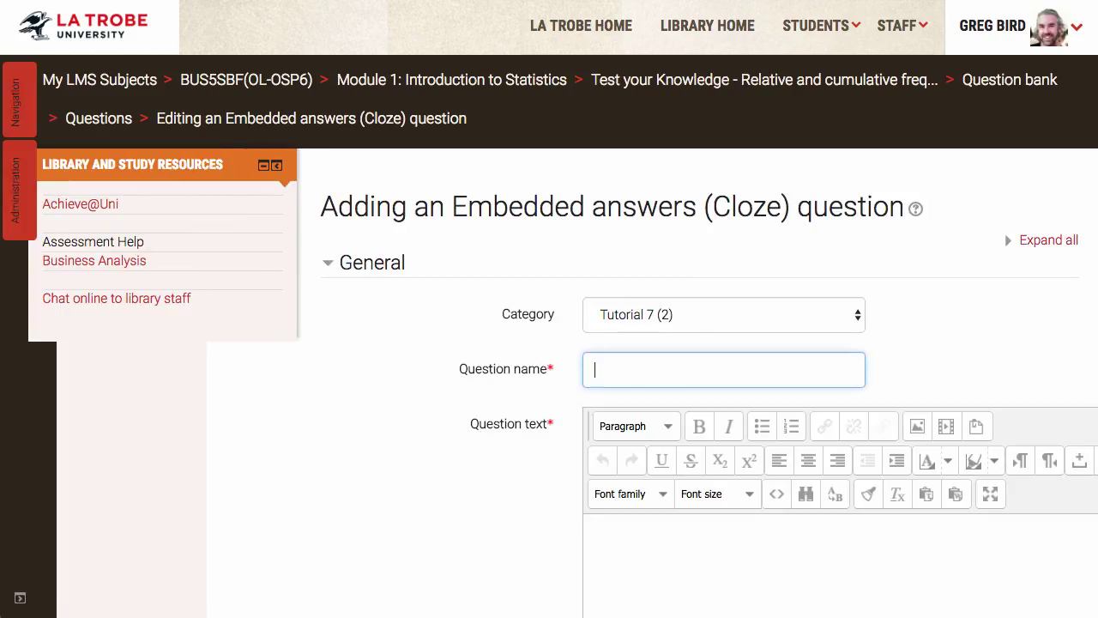
text(Cloze sample)
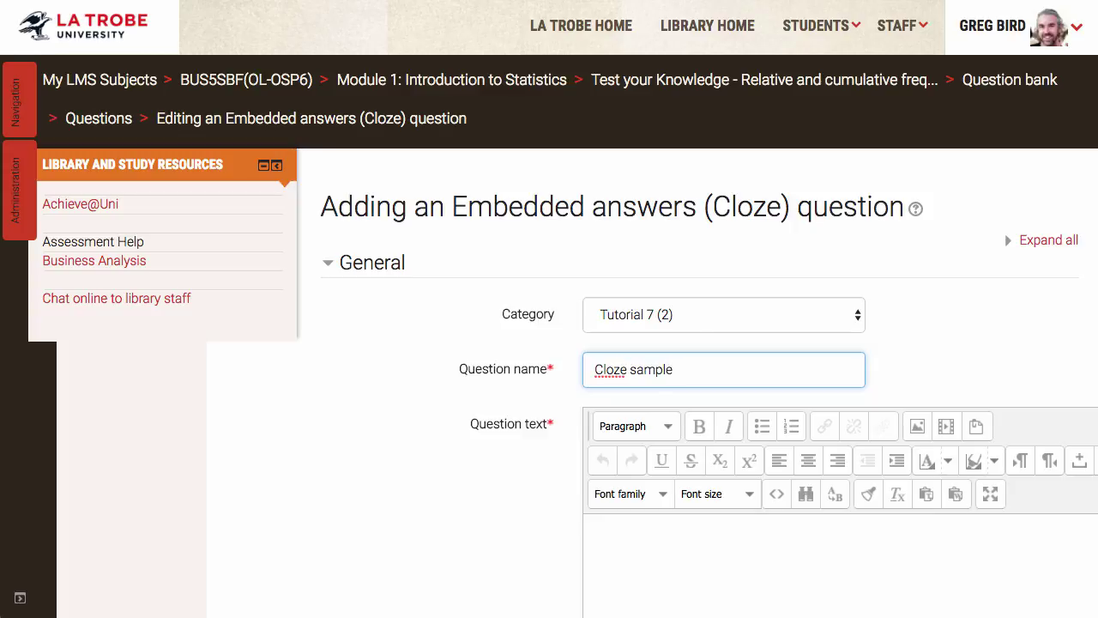
scroll(440, 488, down, 1)
scroll(433, 484, right, 2)
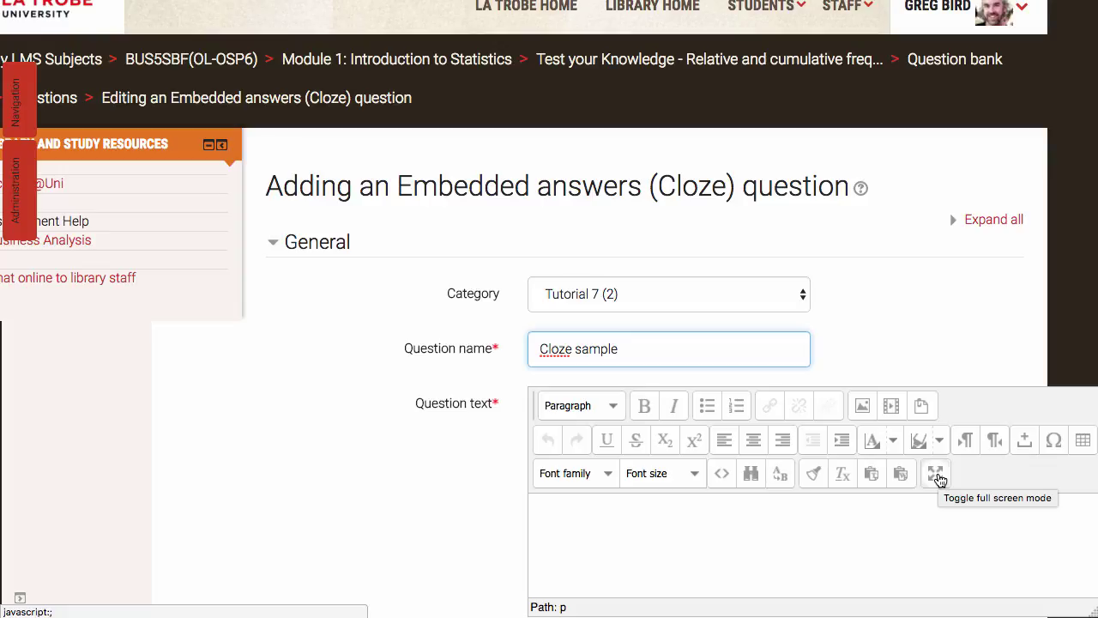
click(936, 474)
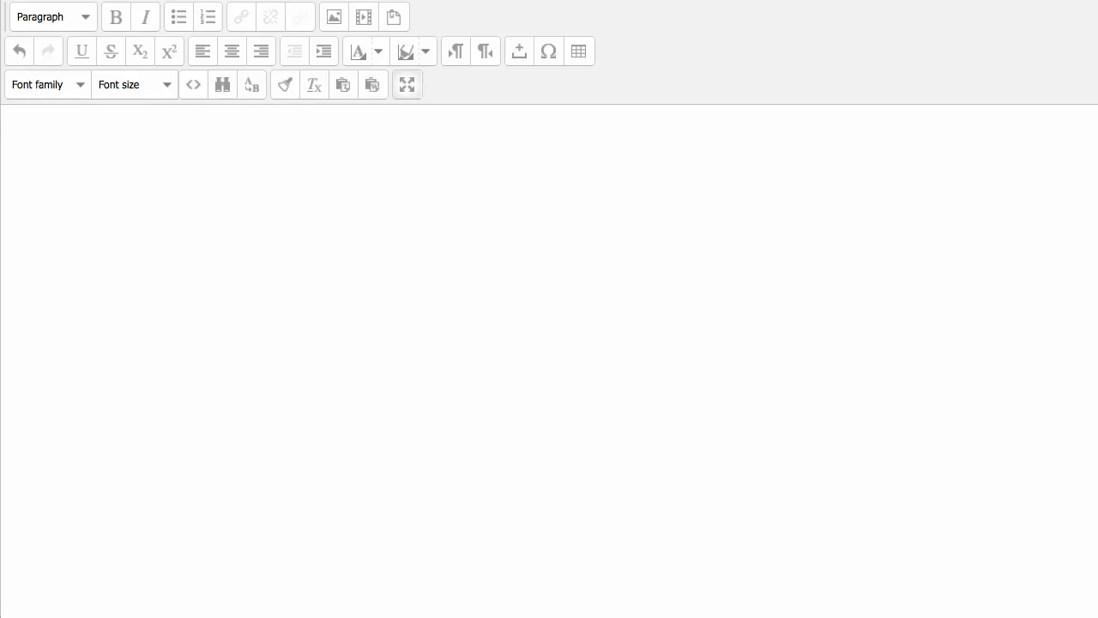
- Paste the question text and make the words mean, median and mode bold
text(Find the mean, median and mode for the following: 1,1,2,3,4)
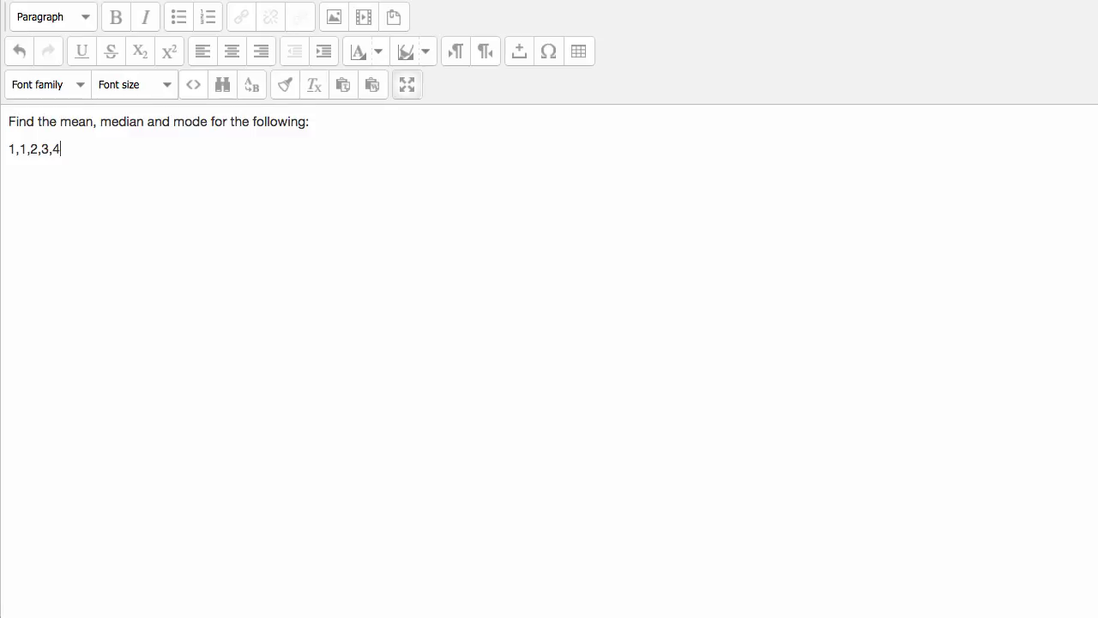
double_click(70, 121)
key(ctrl+b)
double_click(124, 121)
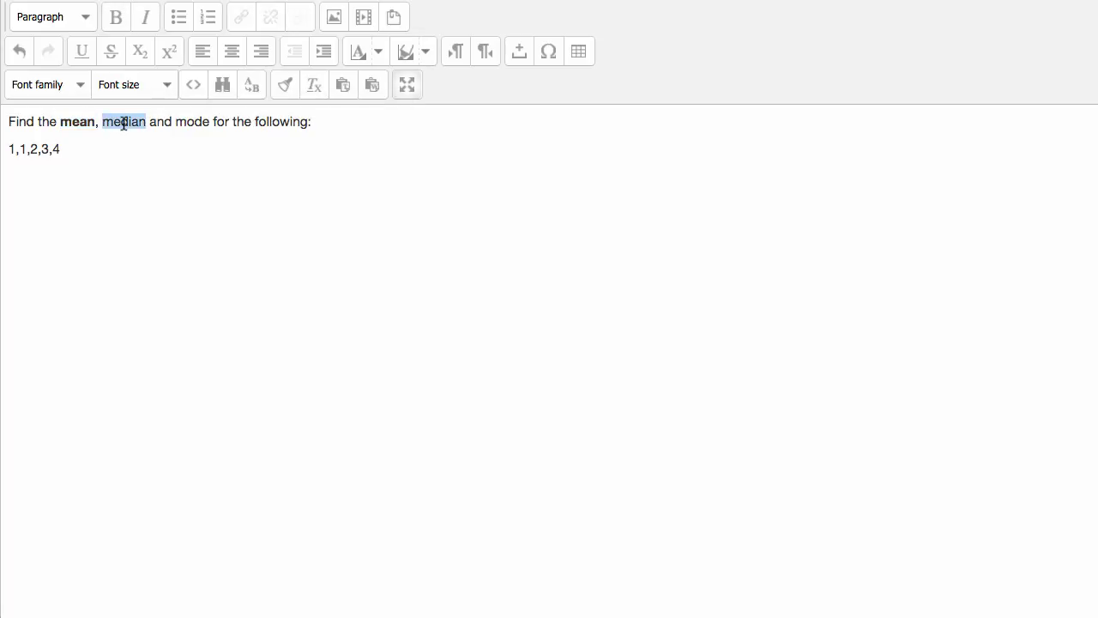
key(ctrl+b)
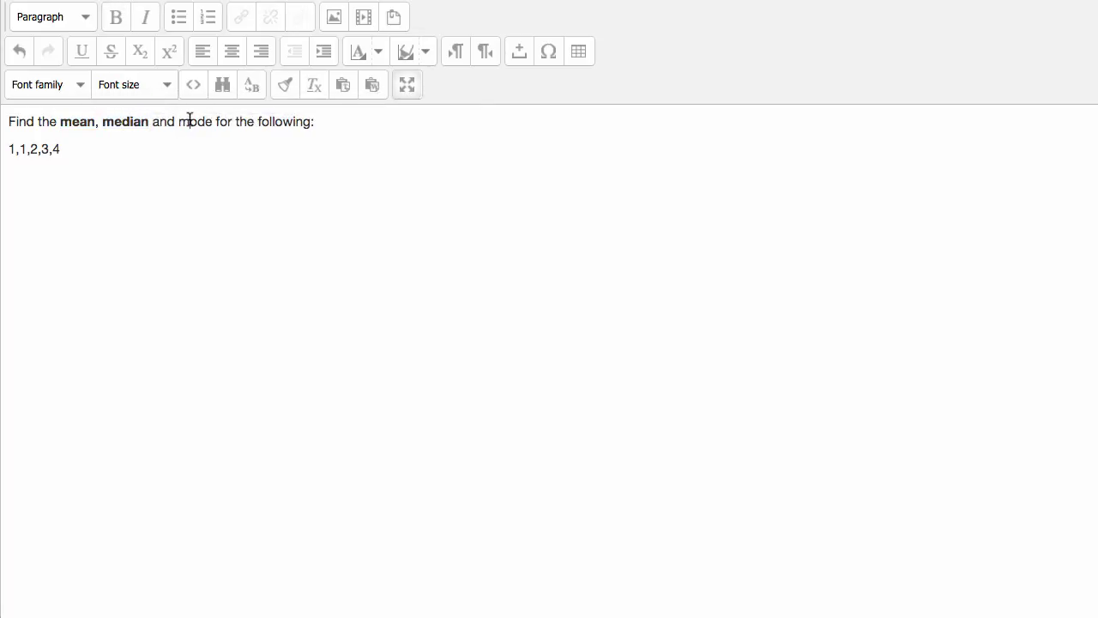
double_click(188, 121)
key(ctrl+b)
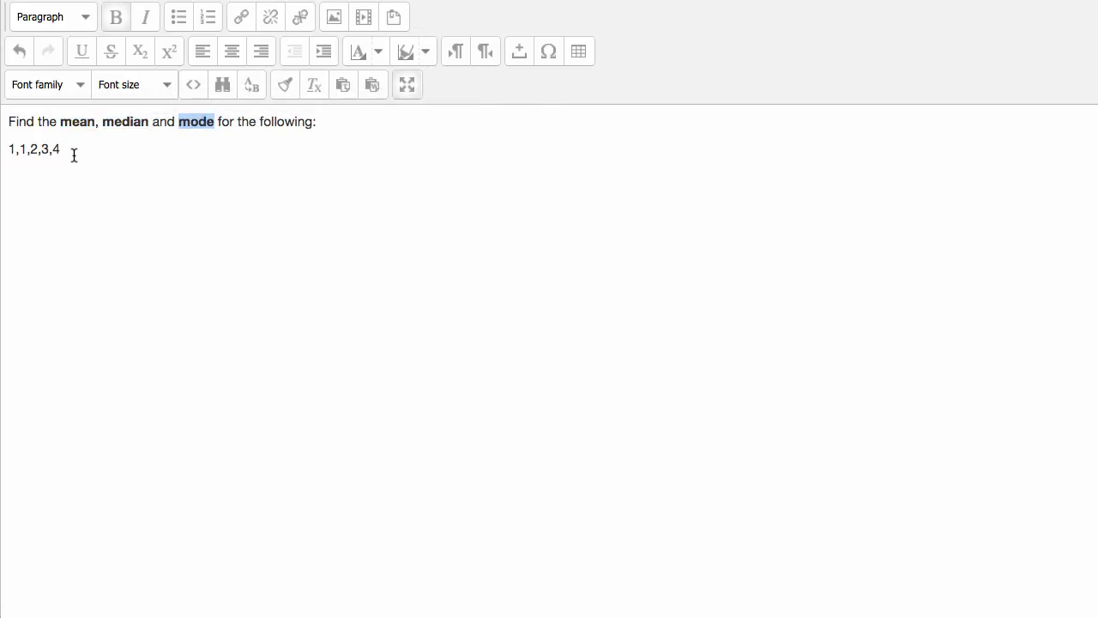
- Format the data line 1,1,2,3,4 as Heading 4
drag(75, 153, 8, 150)
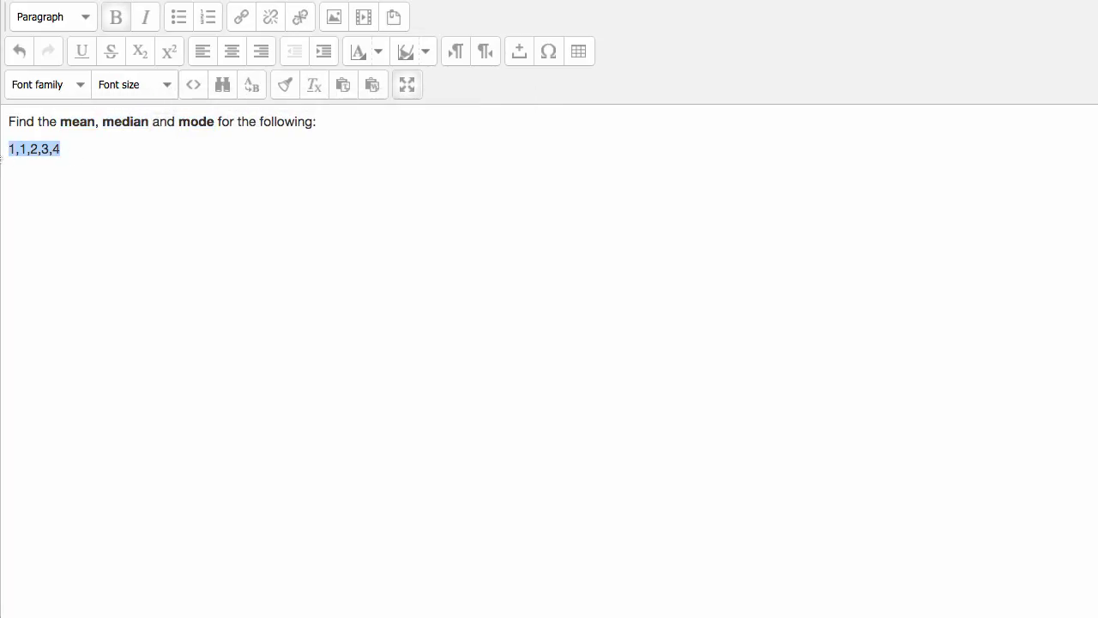
click(91, 21)
scroll(101, 106, down, 3)
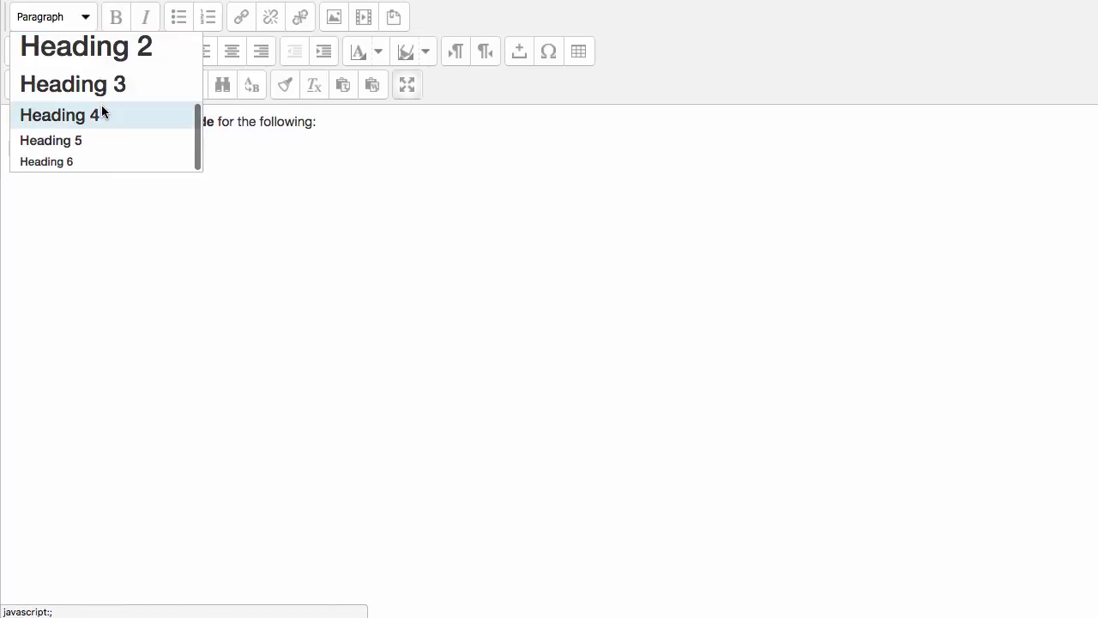
click(101, 107)
click(117, 158)
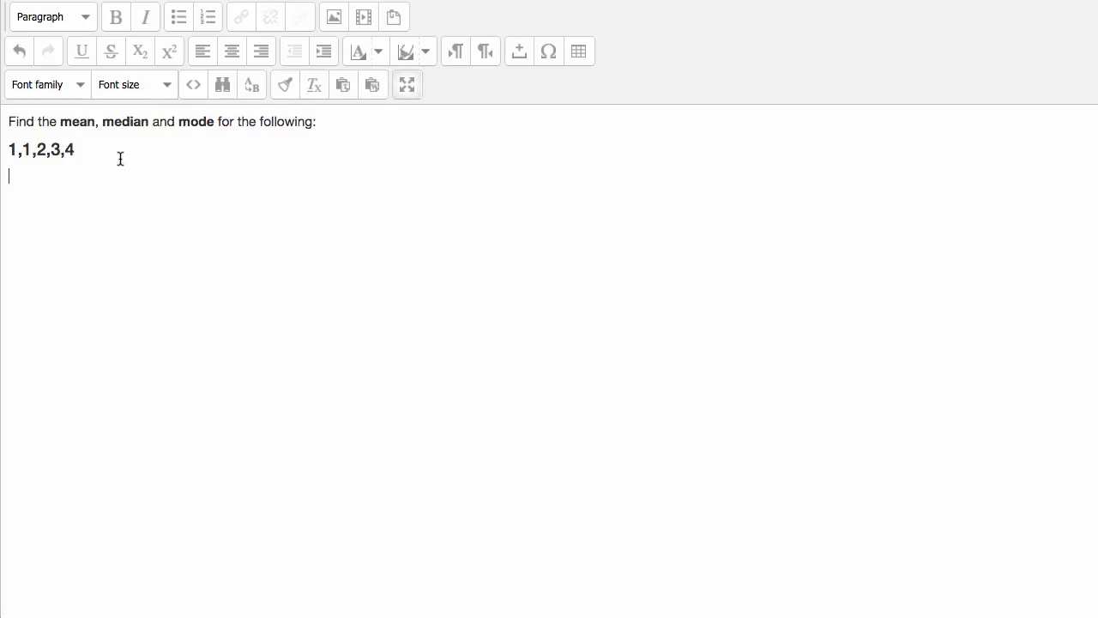
- Insert a two-column, three-row table below the data
click(580, 53)
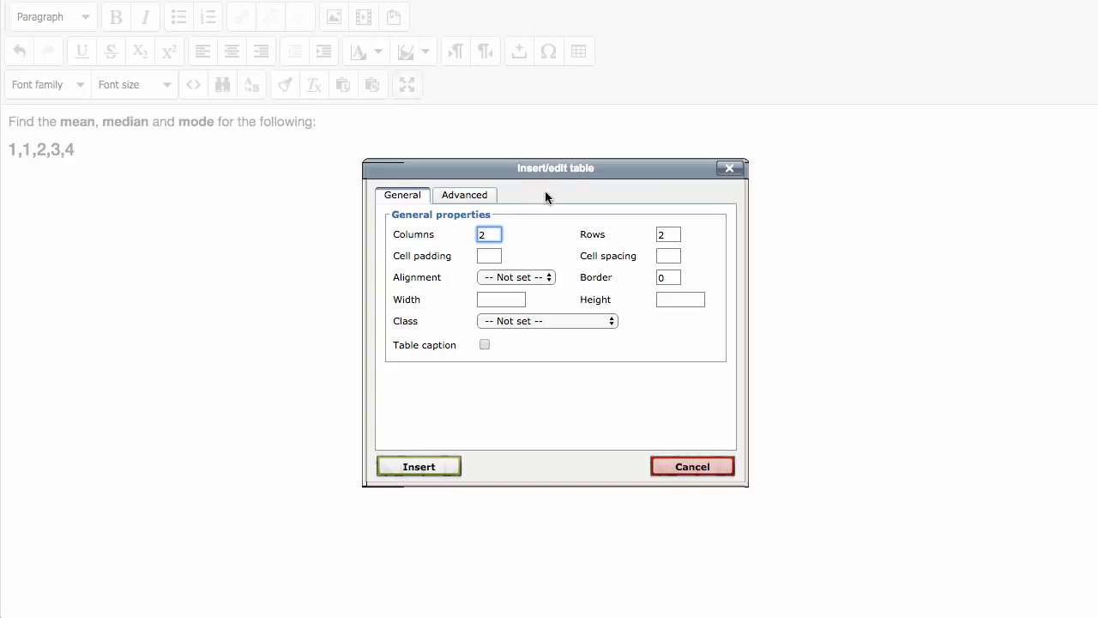
click(668, 233)
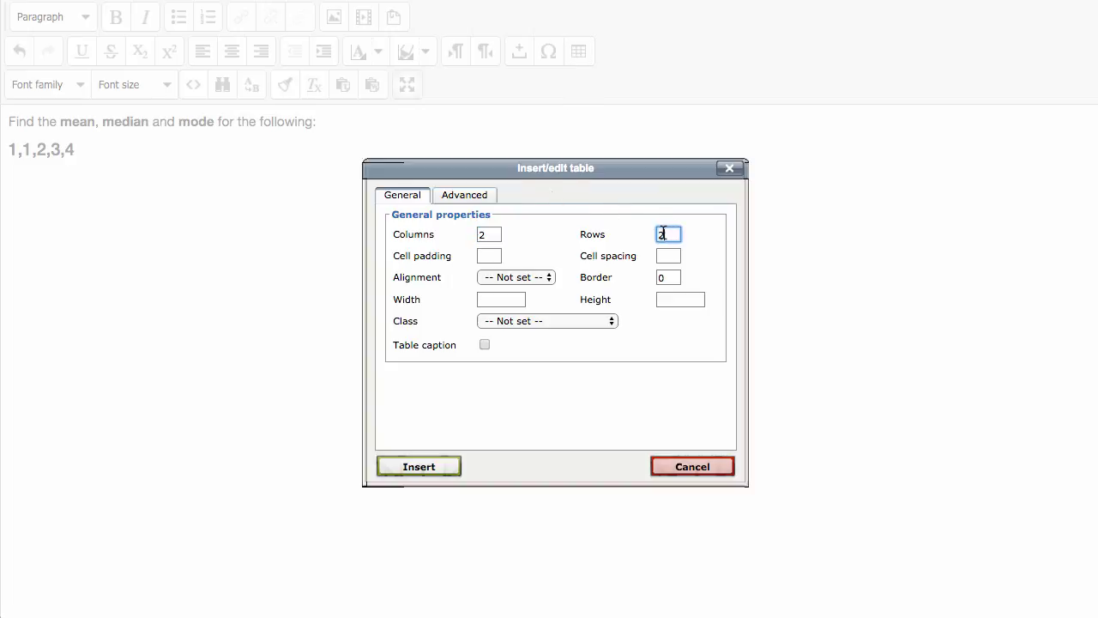
double_click(657, 233)
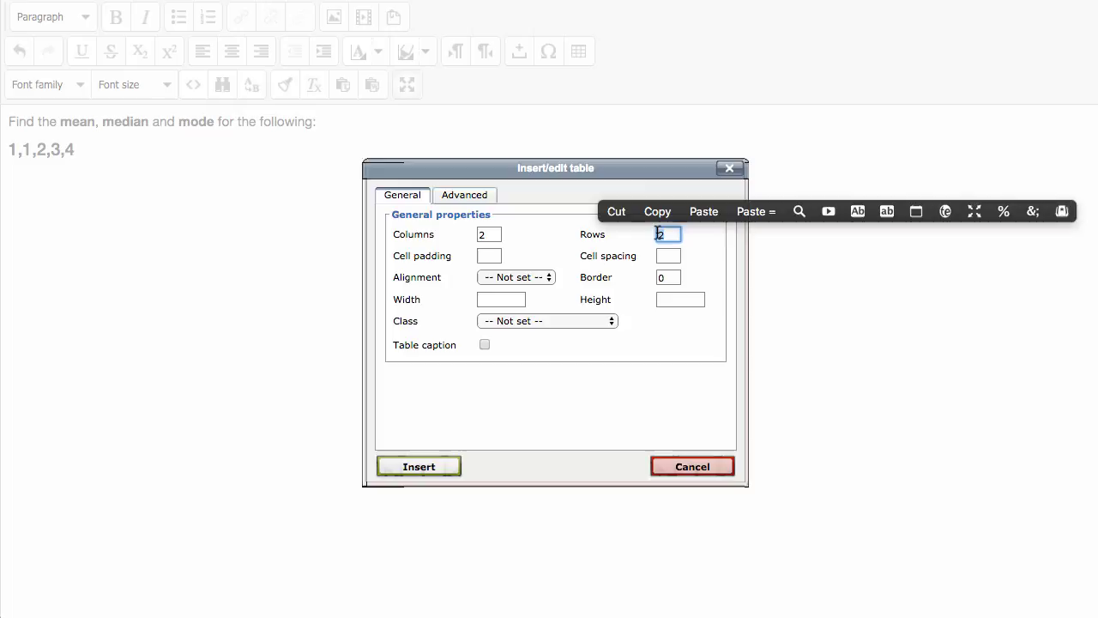
text(3)
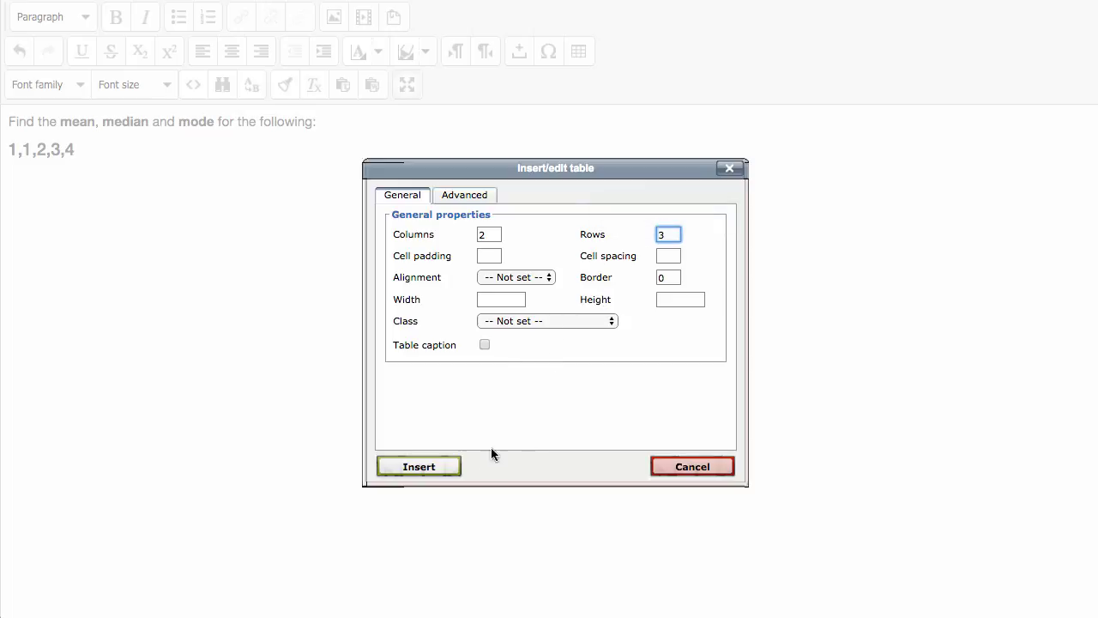
click(431, 469)
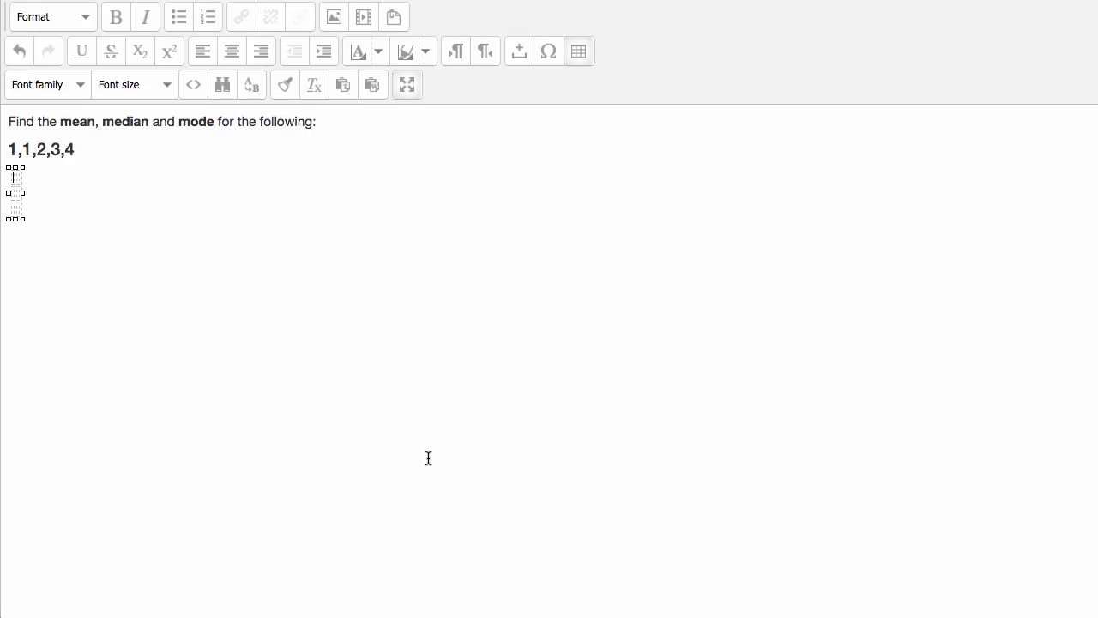
- Fill the table with Mean 2.2, Median 2 and Mode 1
click(12, 176)
text(Mean )
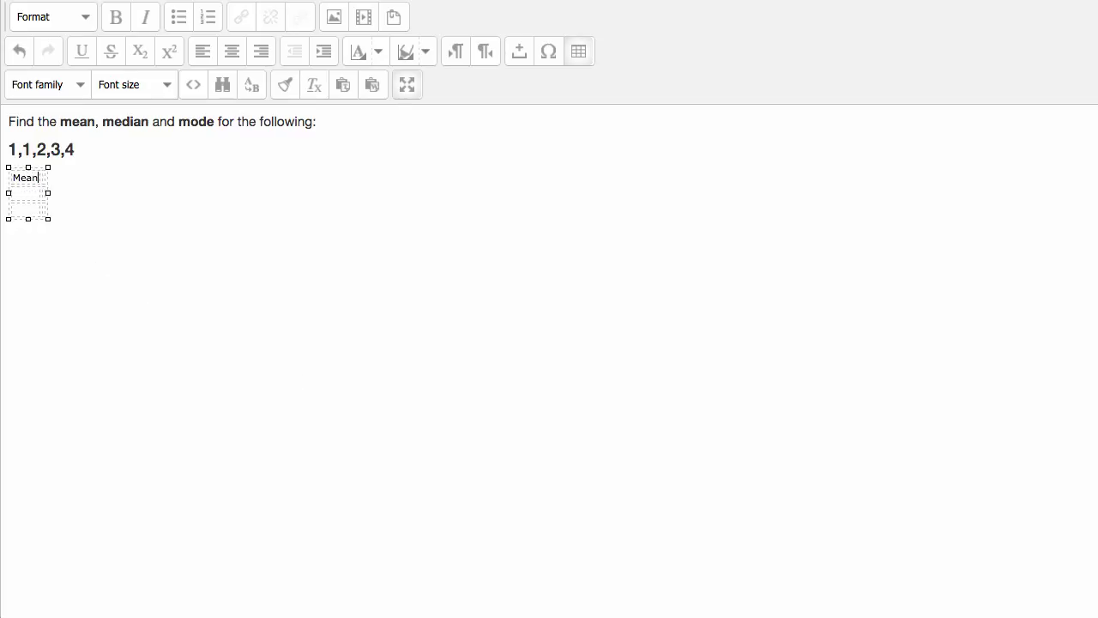
text(Median)
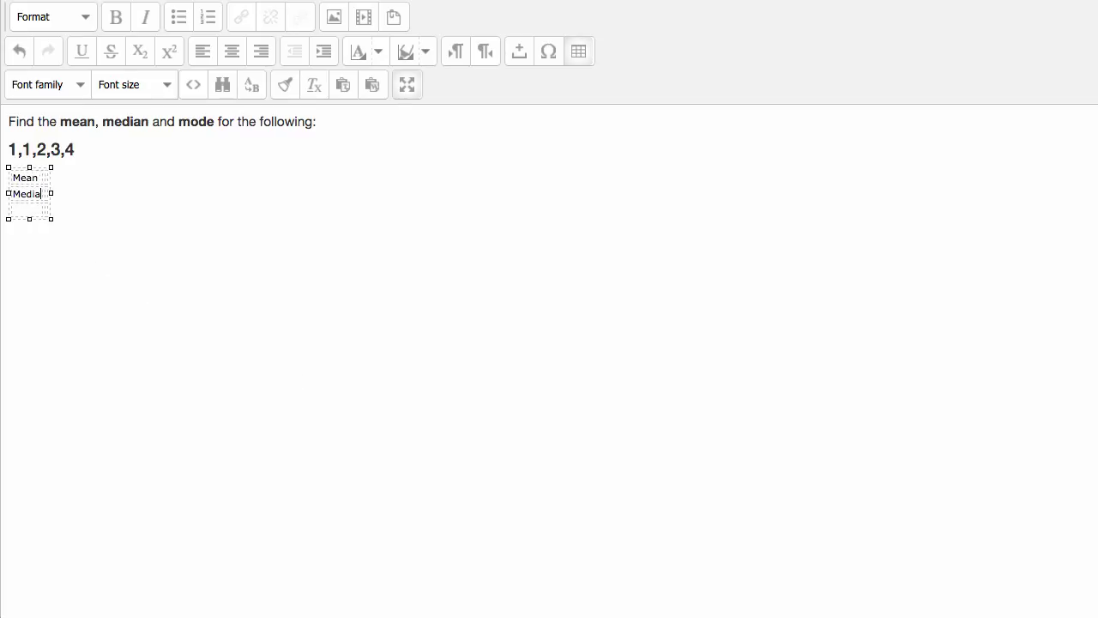
click(24, 210)
text(Mode)
click(52, 177)
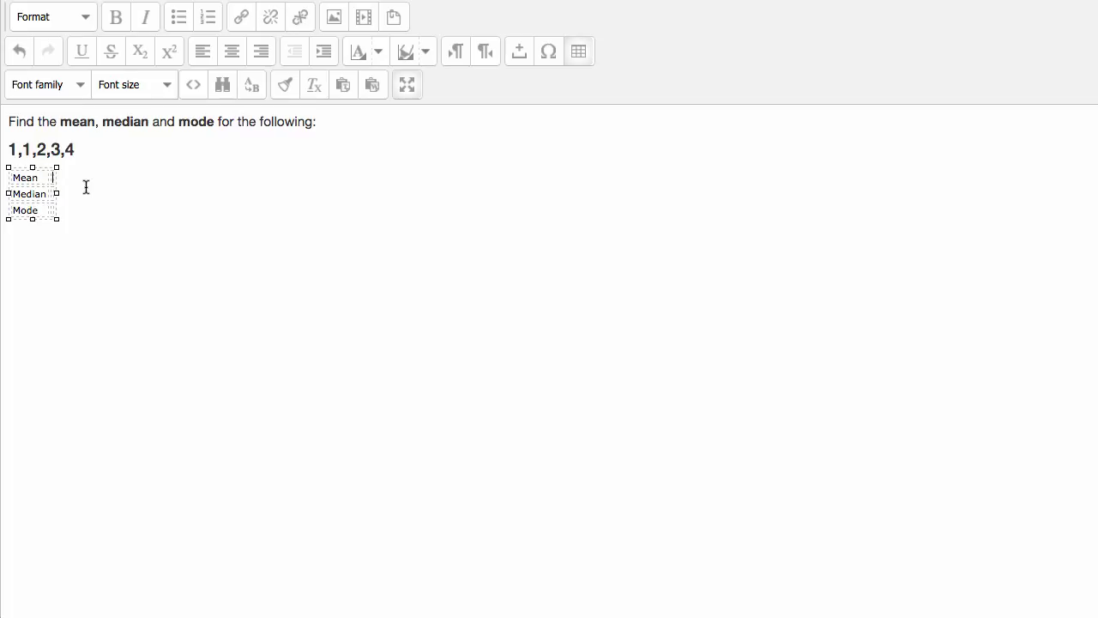
text(2.2)
click(57, 193)
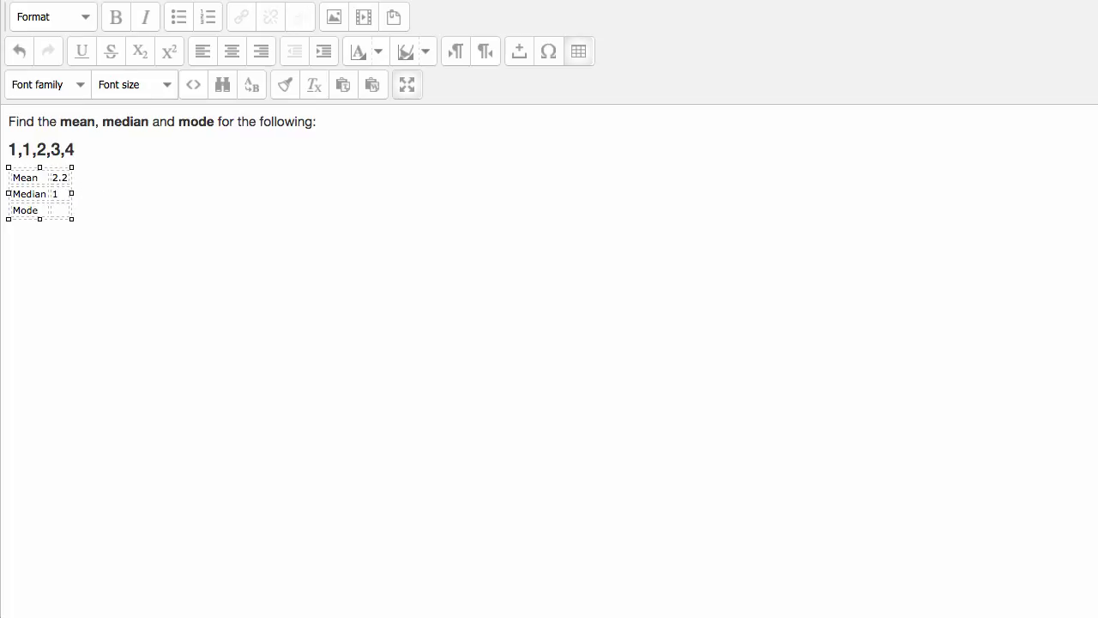
text(2)
click(54, 211)
text(1)
click(125, 212)
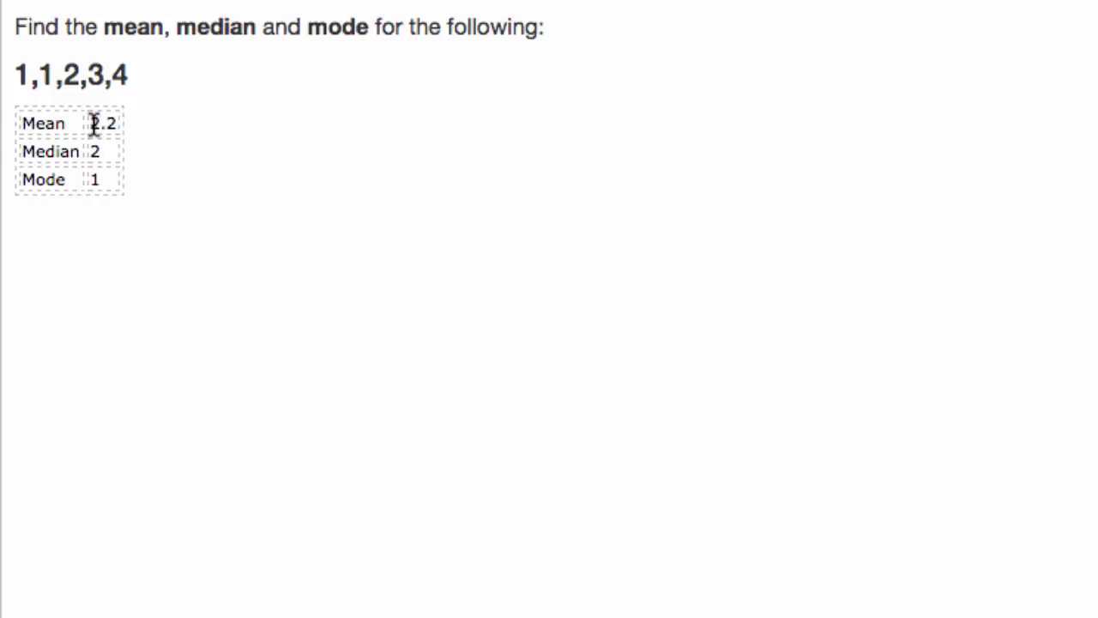
- Wrap the Mean cell's 2.2 into the Cloze code {1:NUMERICAL:=2.2:0.1}
click(93, 125)
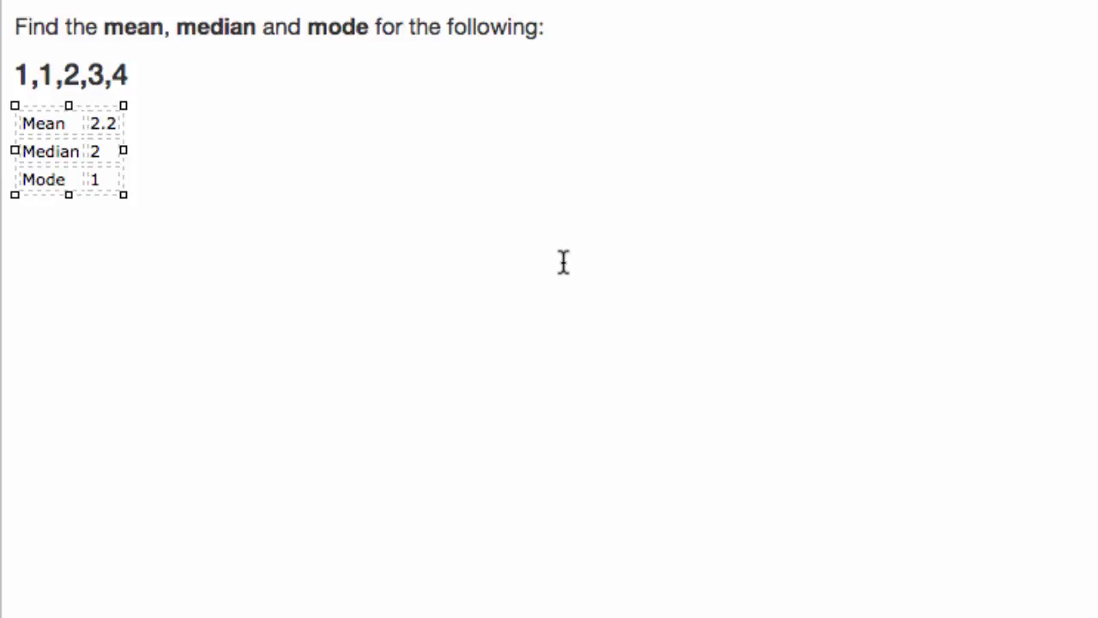
key(braceleft)
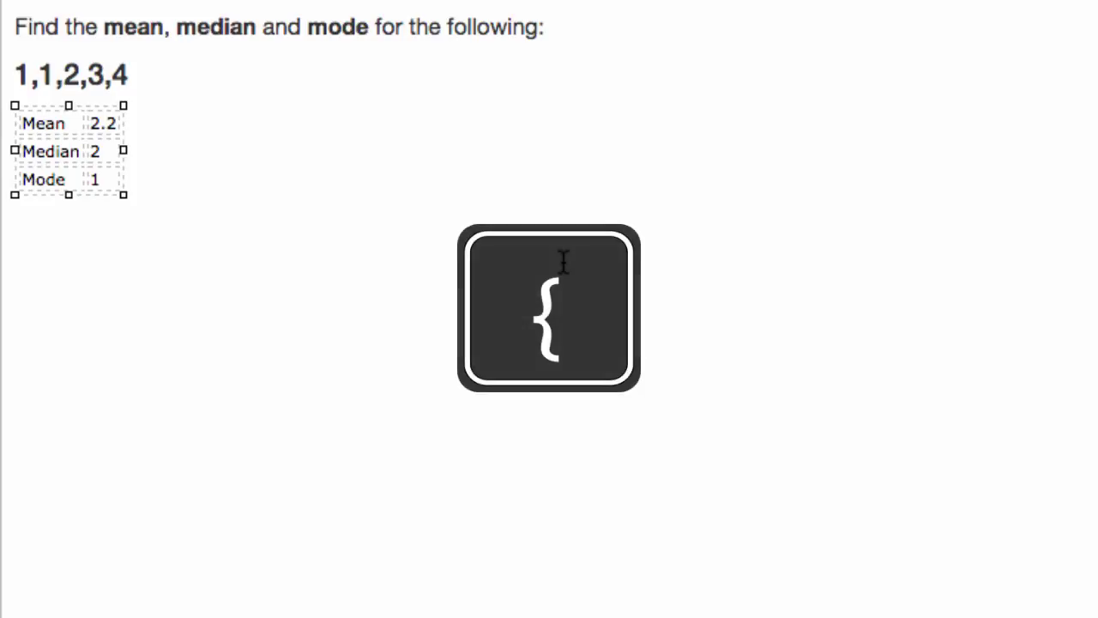
text({)
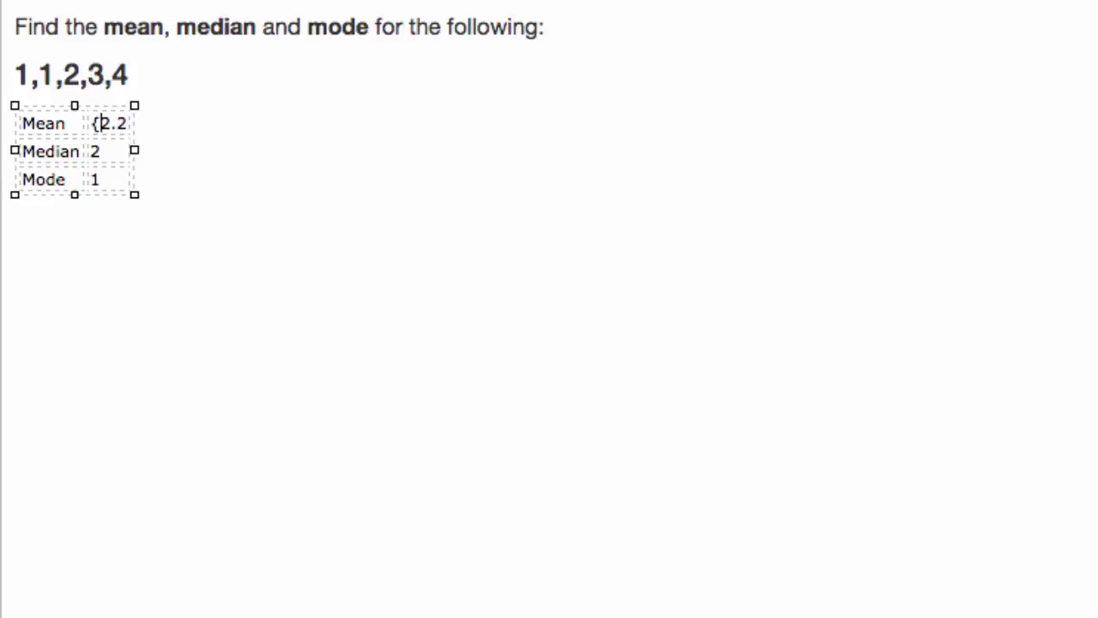
text(1)
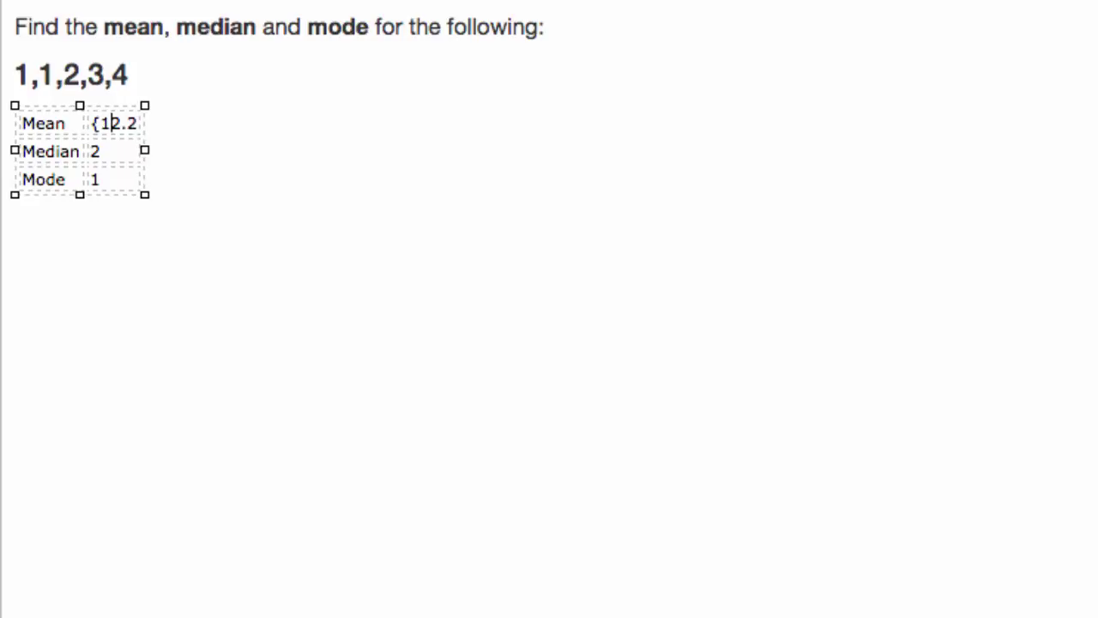
text(:)
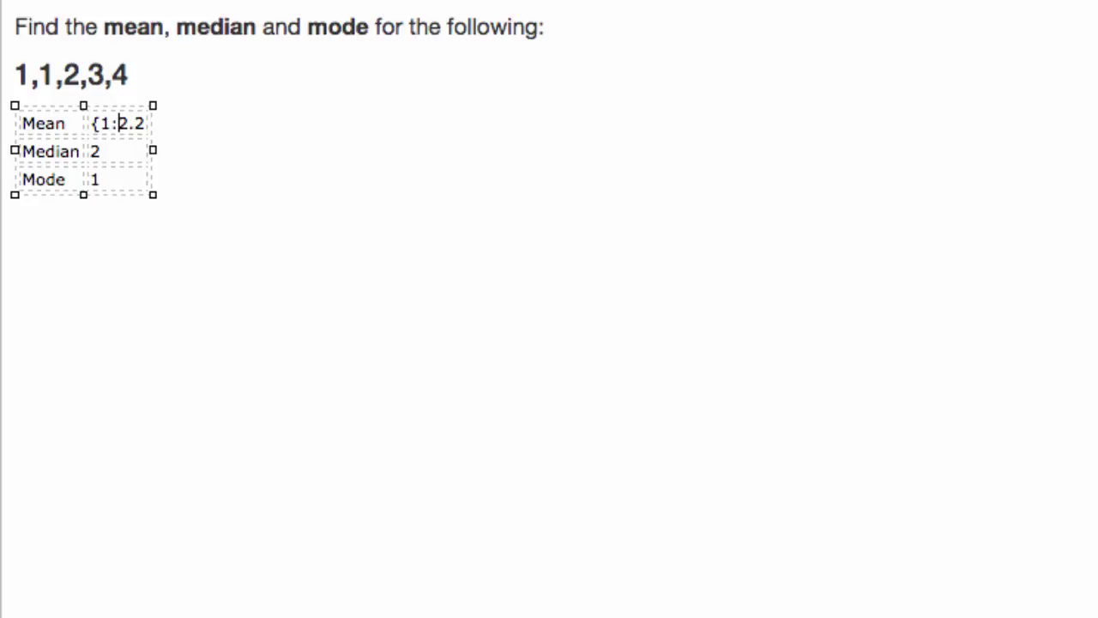
text(NUMERIC)
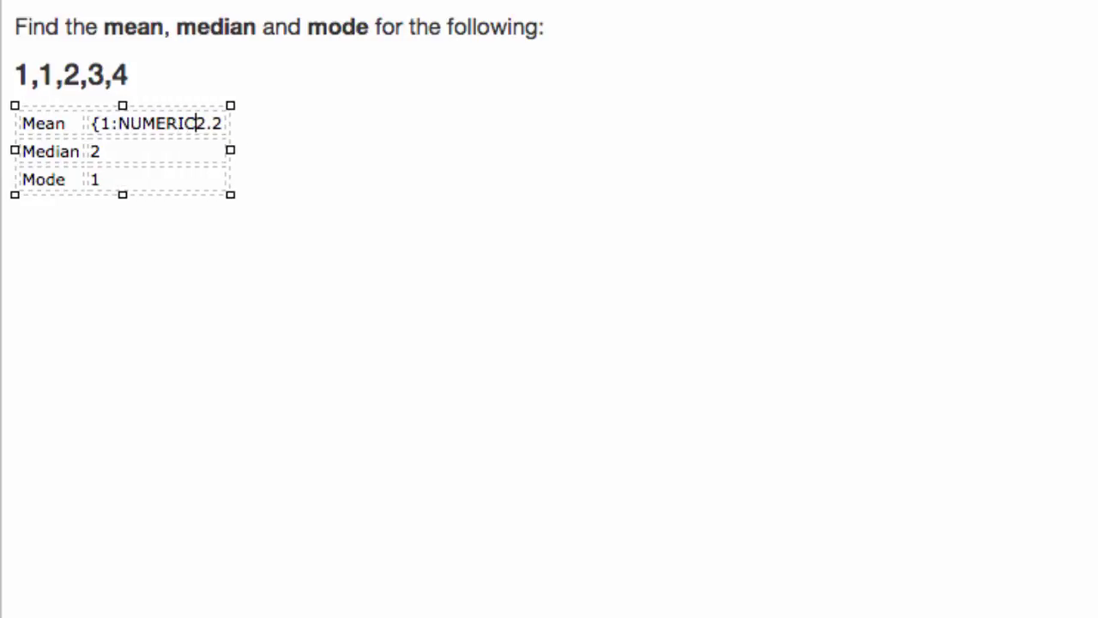
text(AL)
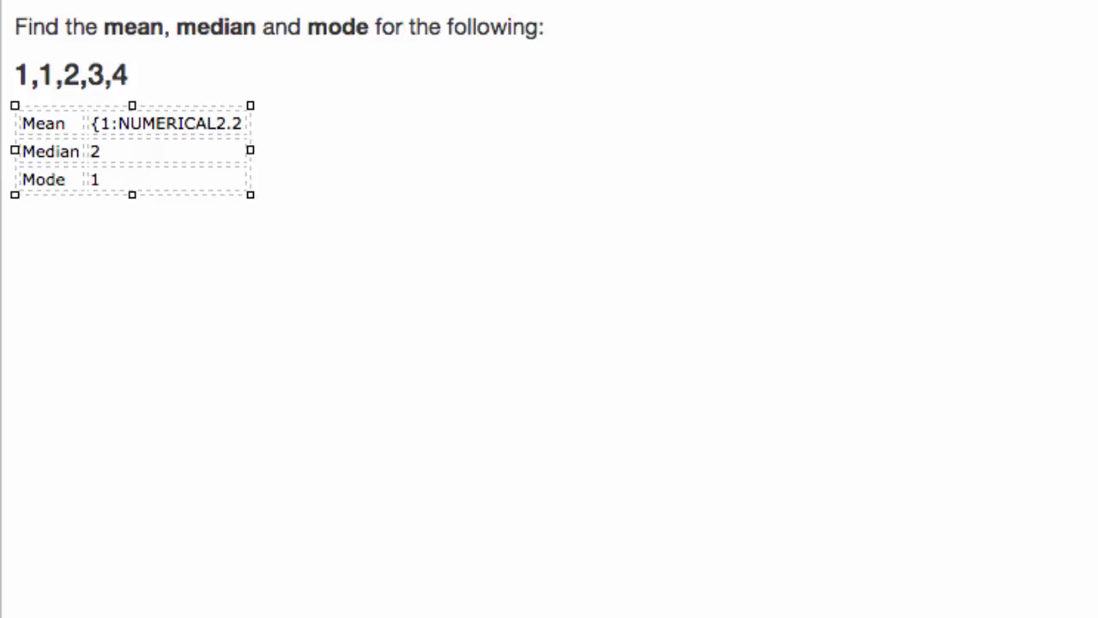
text(:)
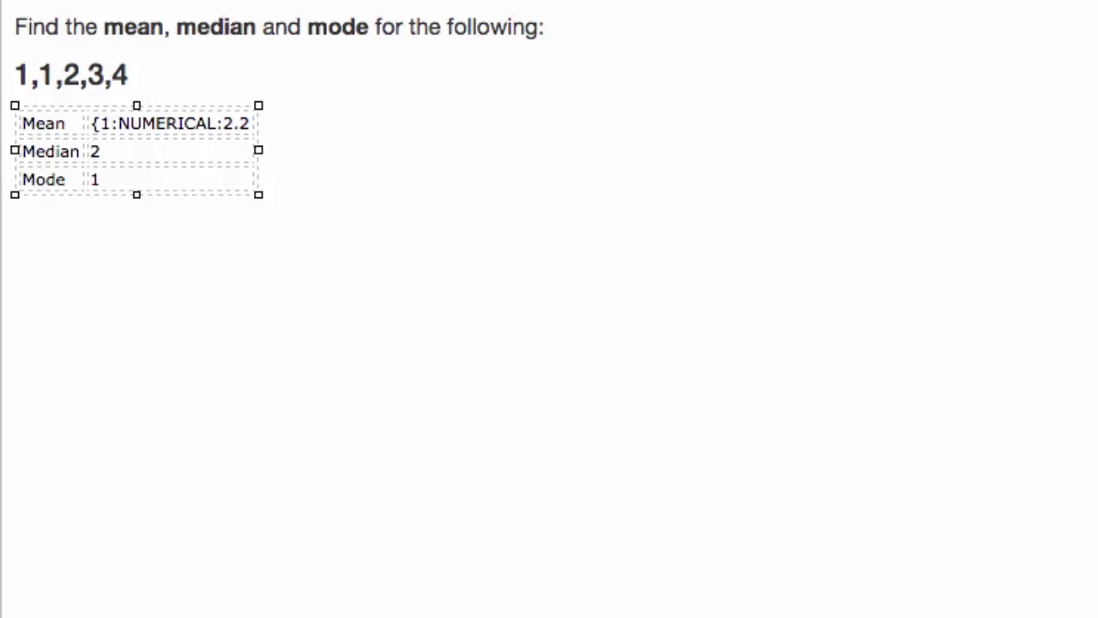
text(=)
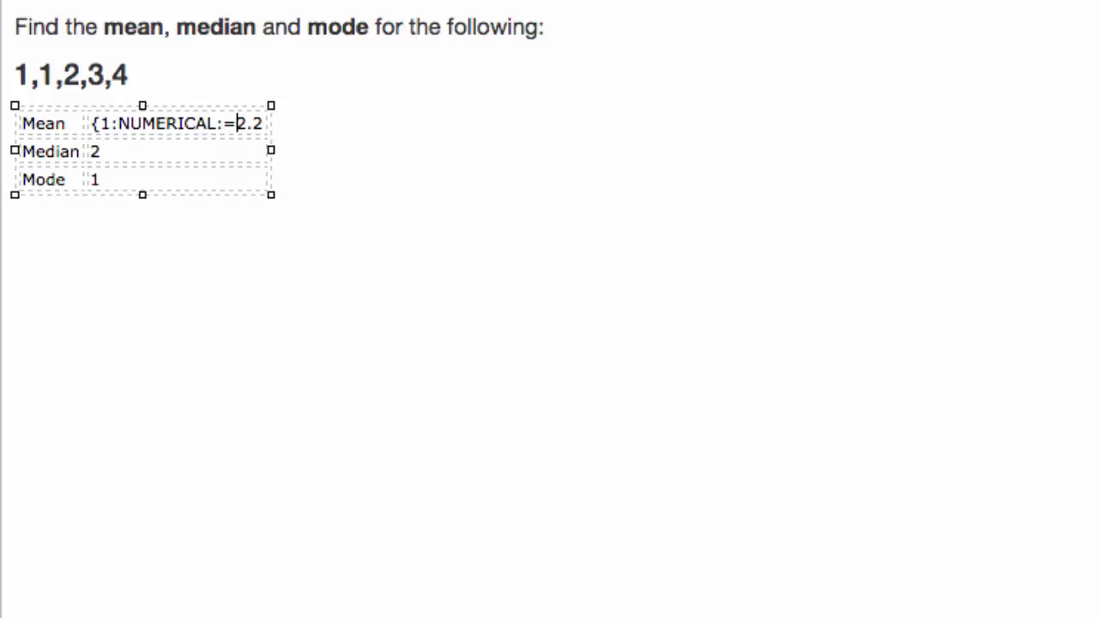
key(Right)
key(Right)
key(Right)
text(:)
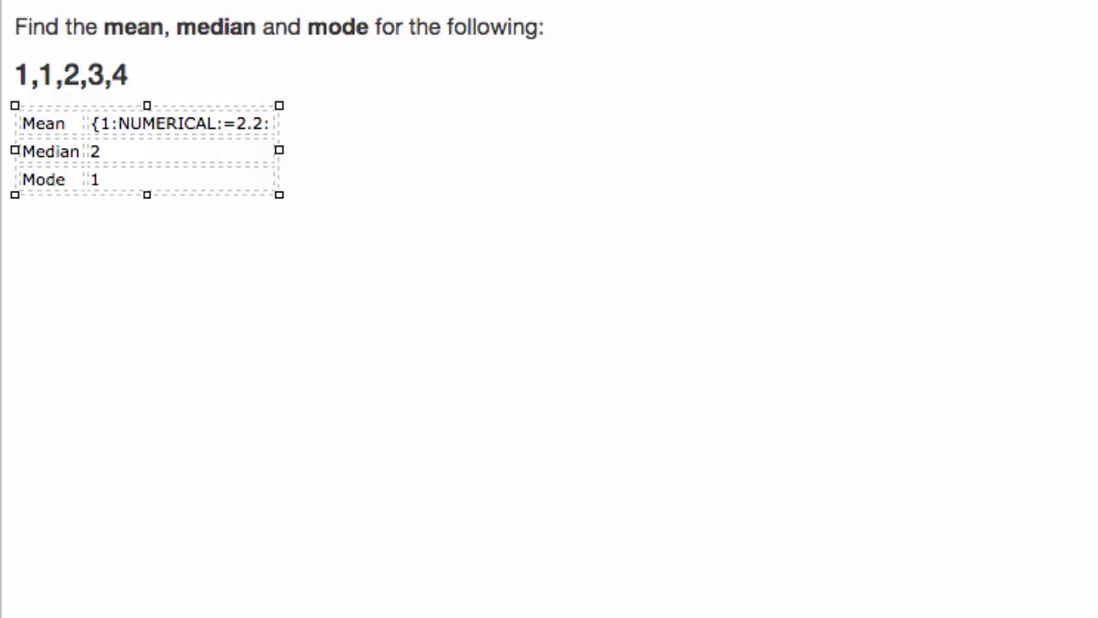
text(0.1)
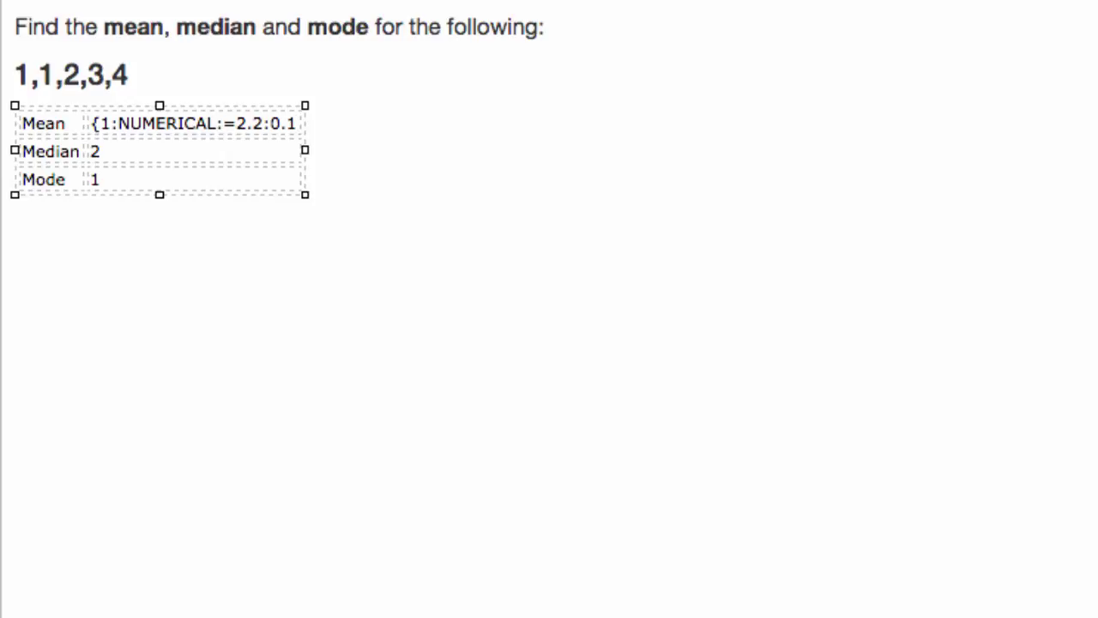
text(})
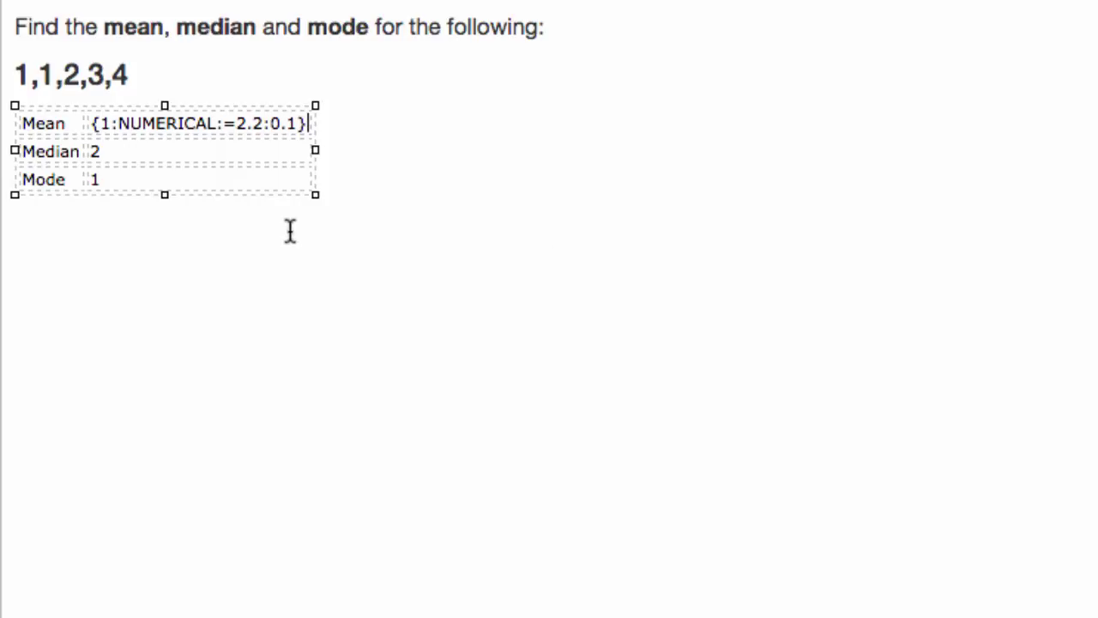
- Put {2:NM:=2:0} in the Median cell and replace Mode's 1 with {3:NM:=1:0}
click(91, 151)
text({2:2)
key(BackSpace)
text(NM:)
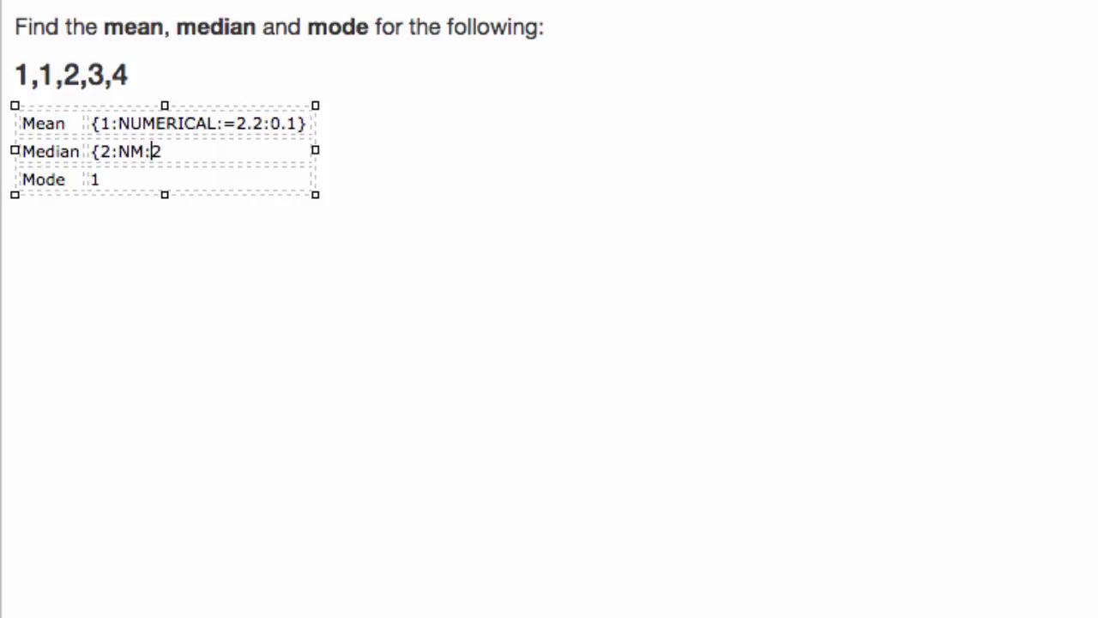
text(=2:0})
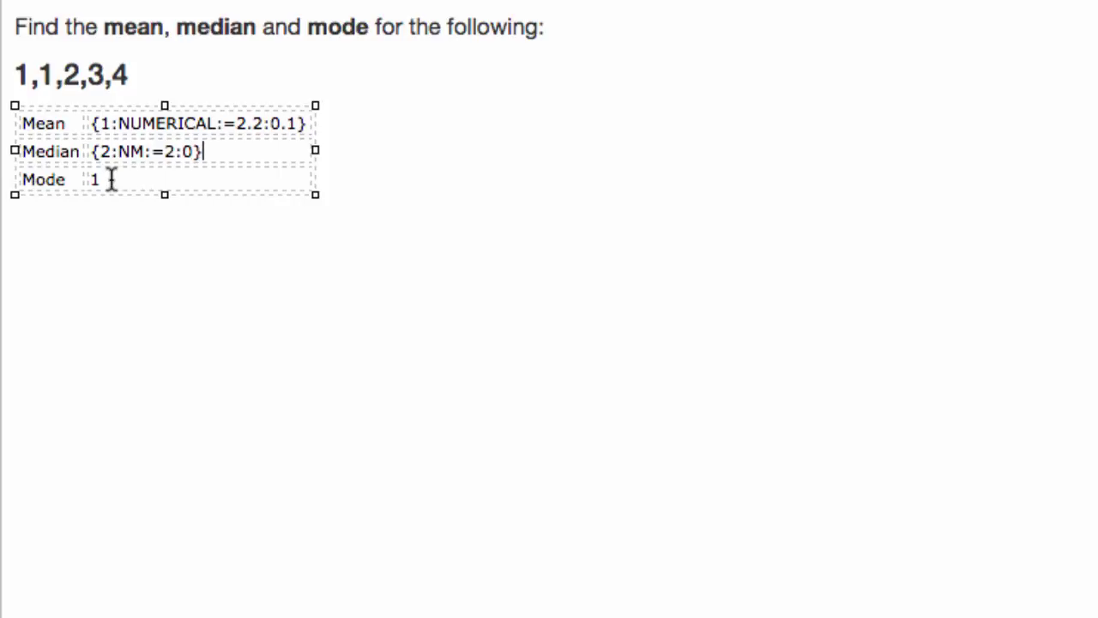
click(96, 178)
key(BackSpace)
click(96, 180)
text({1)
key(BackSpace)
text(3:NM:=1:0})
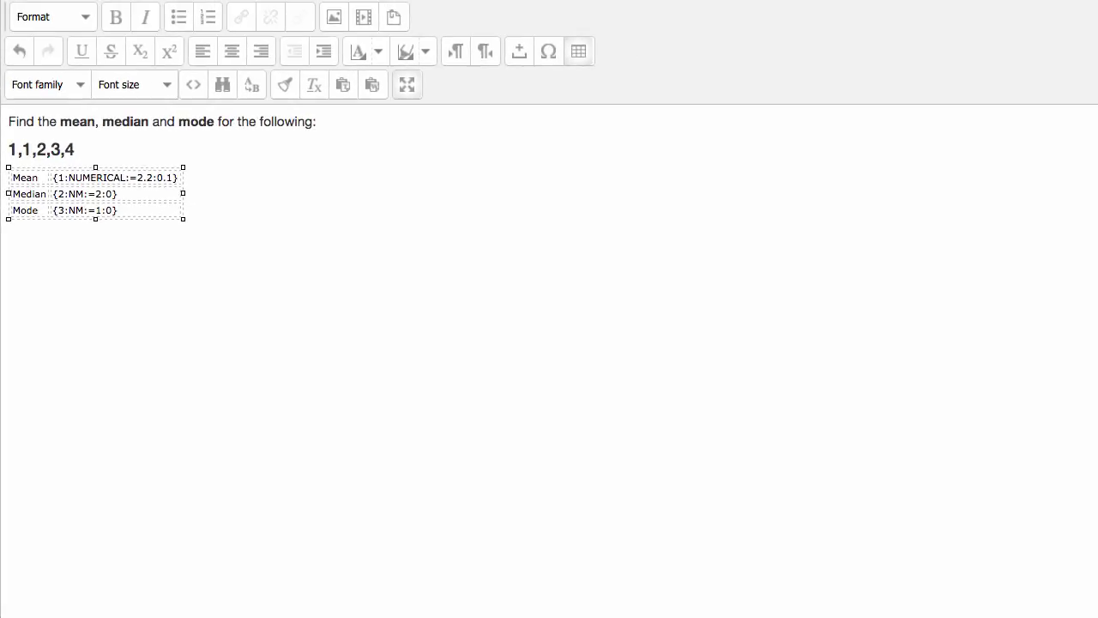
click(390, 263)
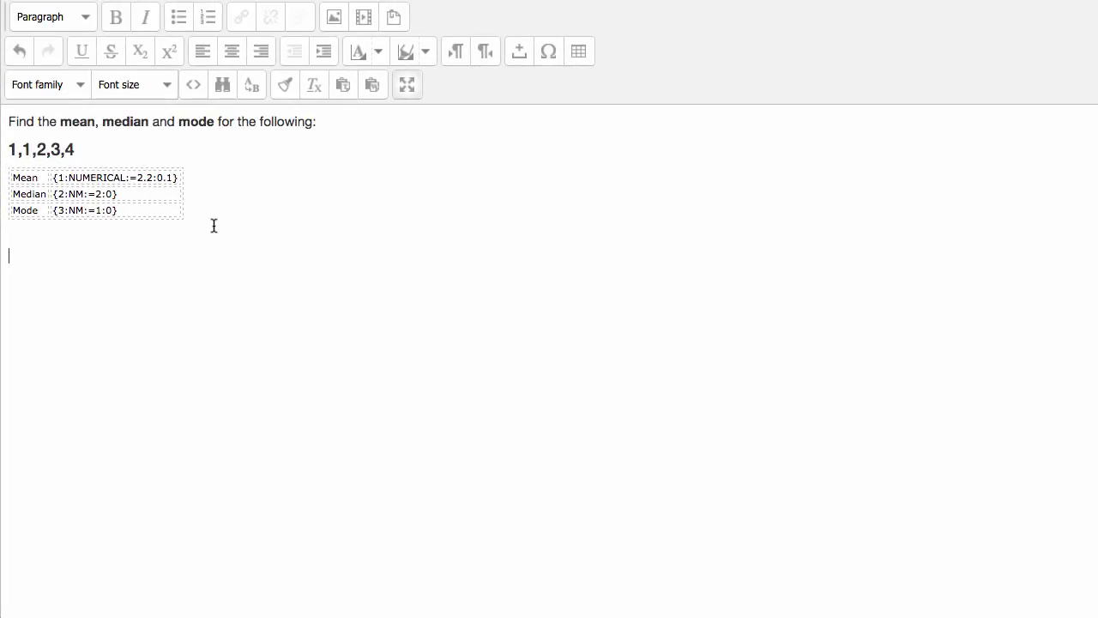
click(406, 86)
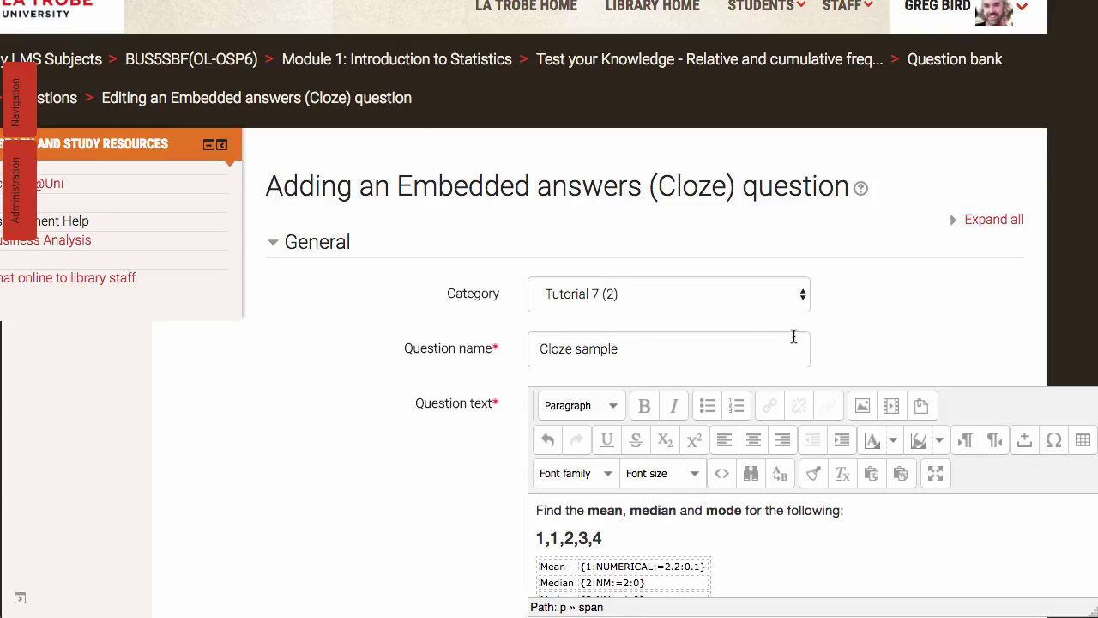
scroll(793, 336, down, 5)
scroll(323, 316, down, 2)
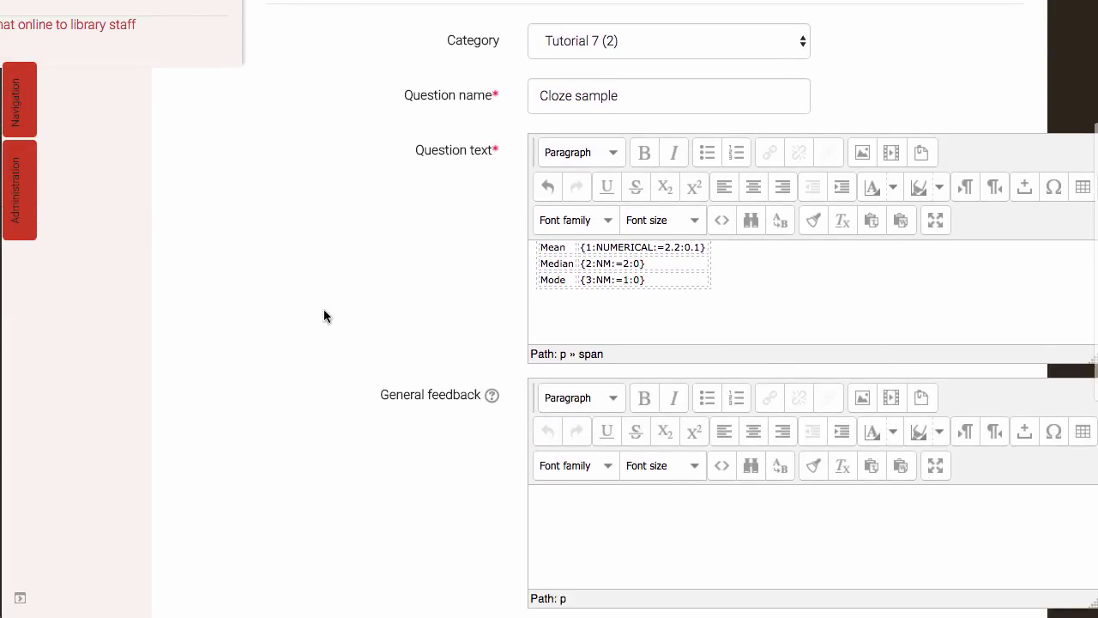
scroll(323, 311, down, 3)
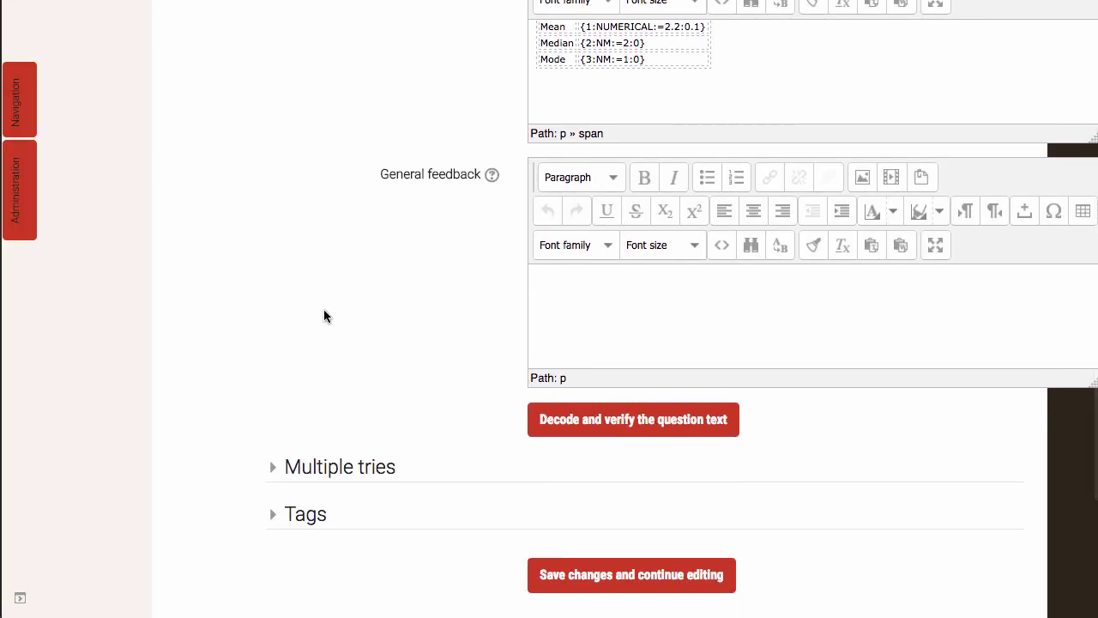
click(612, 101)
- Decode the question text and expand the three Numerical gaps' settings (2.2 ±0.1, 2, 1)
click(583, 424)
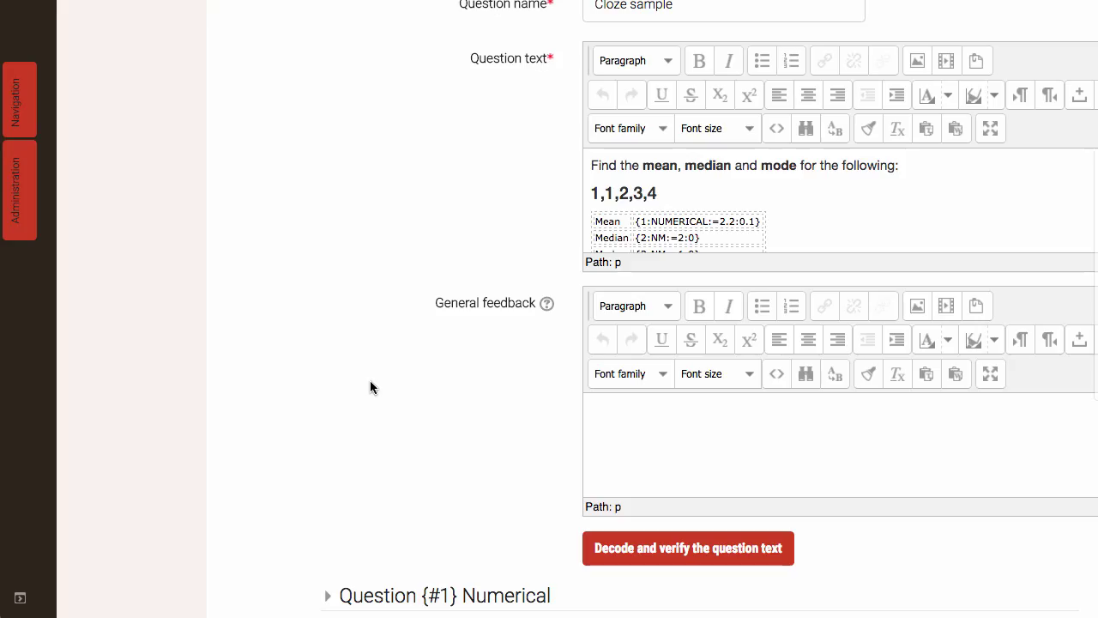
scroll(371, 381, down, 6)
scroll(370, 381, up, 2)
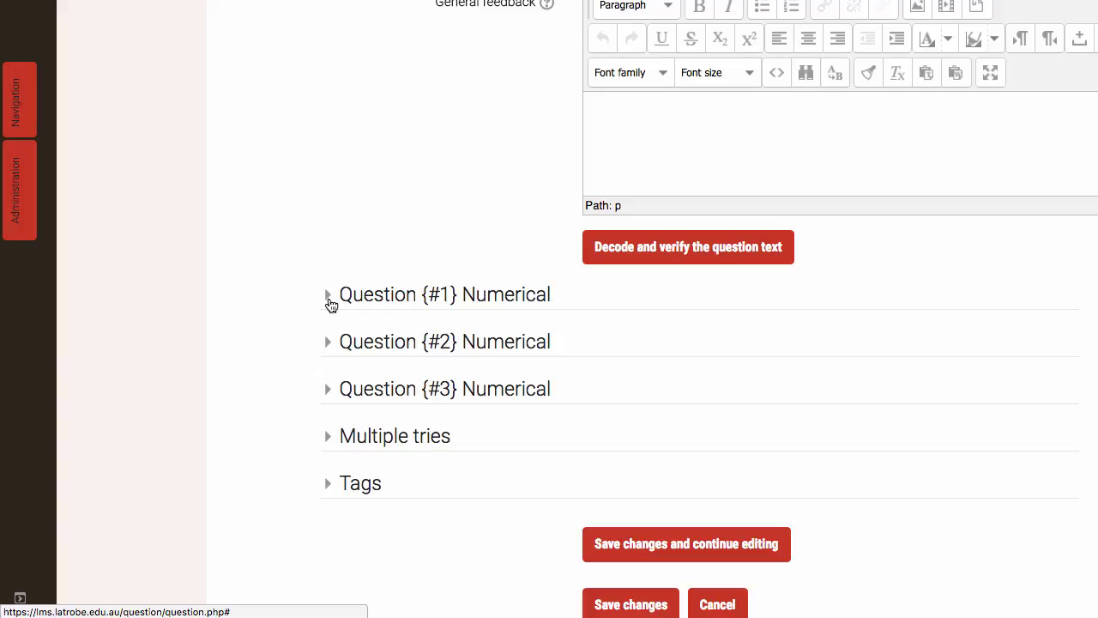
click(329, 299)
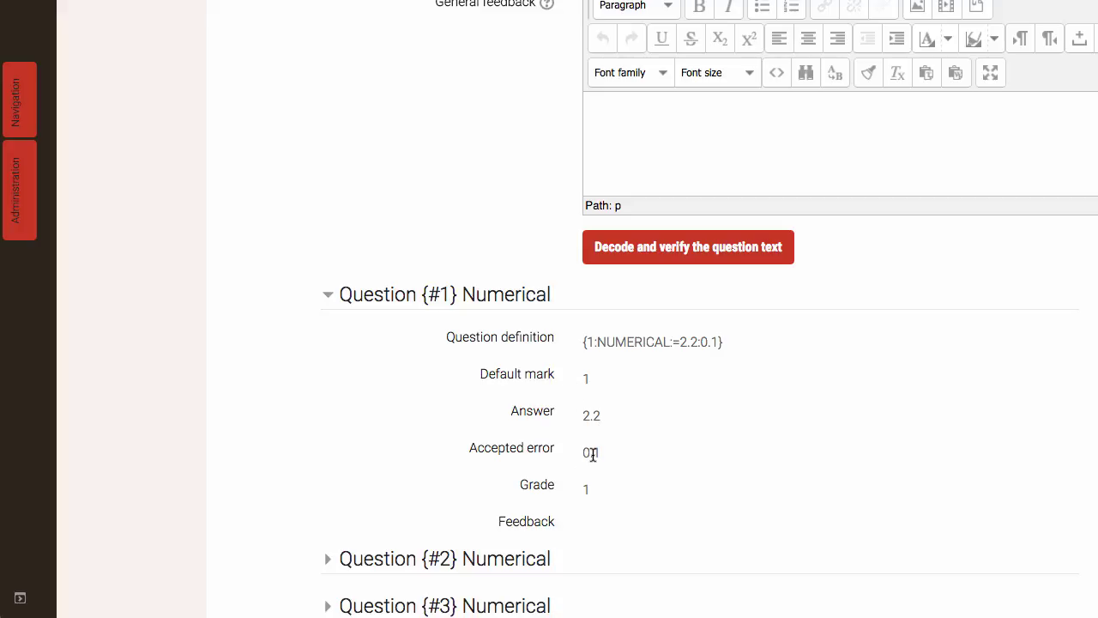
scroll(603, 450, down, 2)
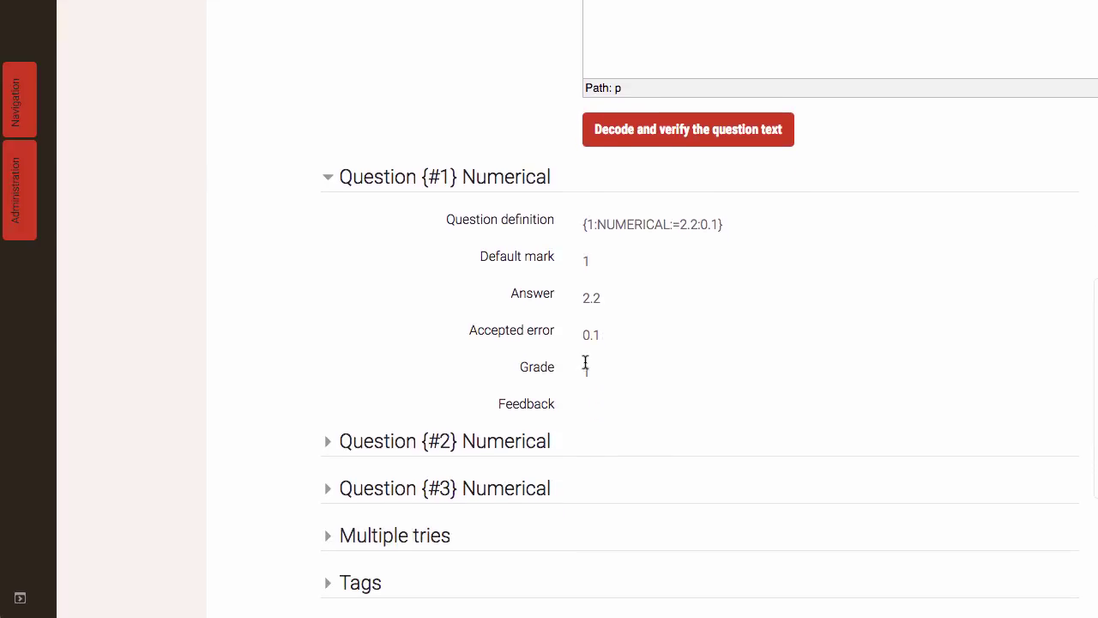
click(328, 443)
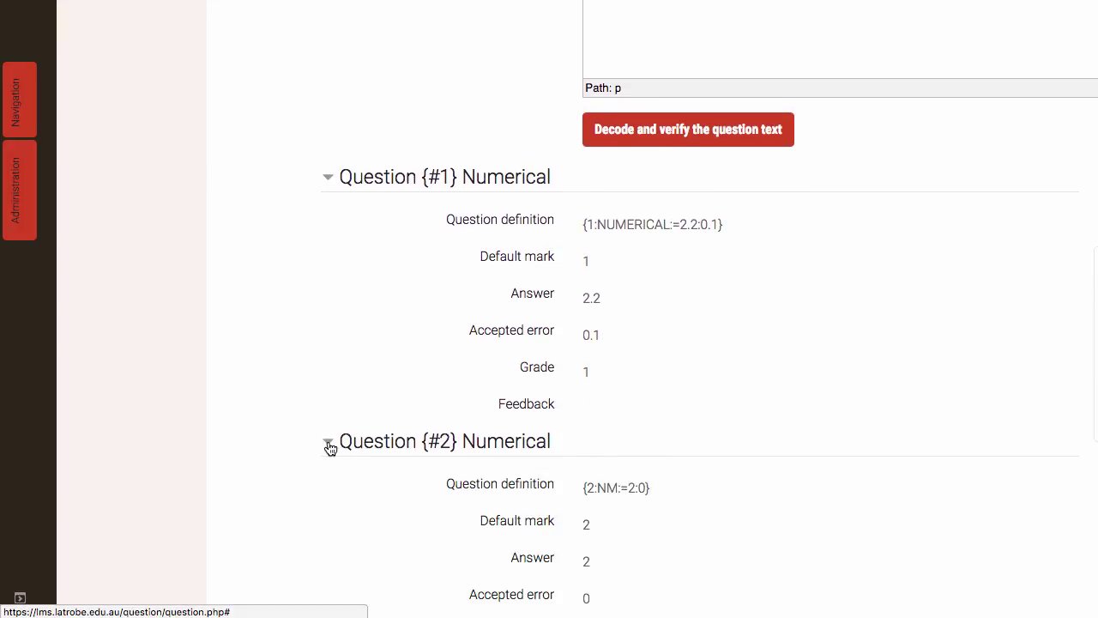
scroll(328, 446, down, 4)
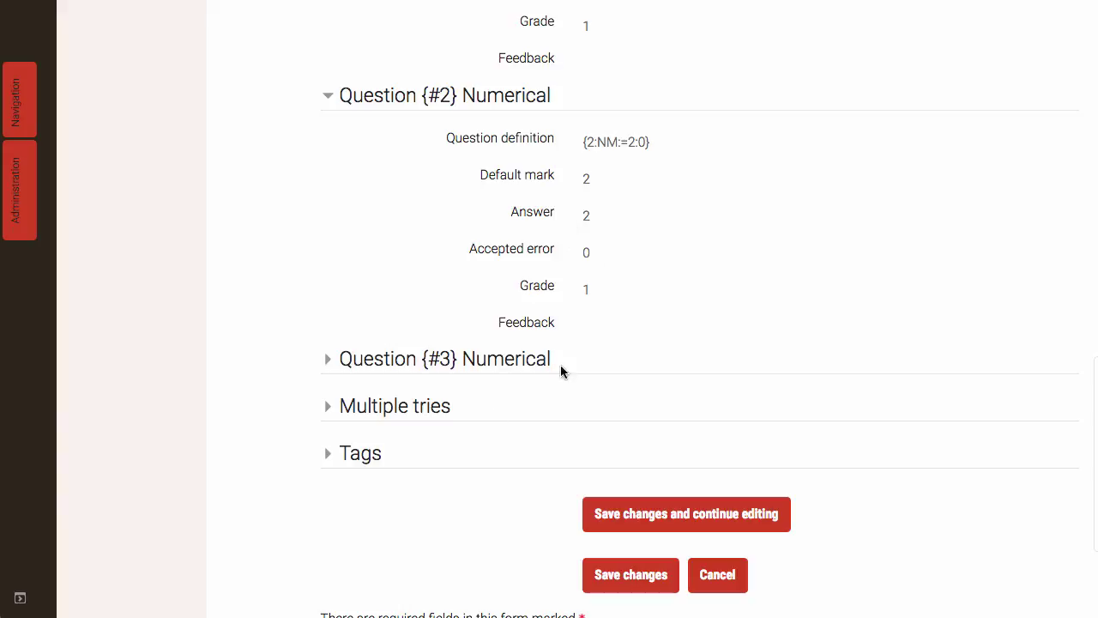
click(328, 360)
scroll(369, 375, down, 5)
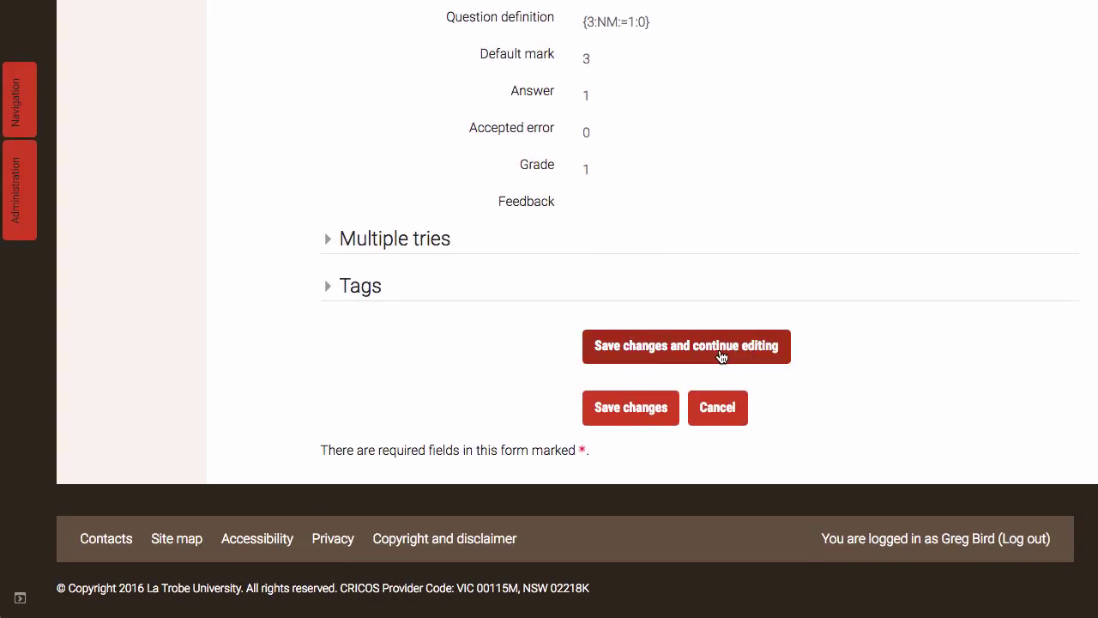
- Save the Cloze question and open its preview
click(719, 357)
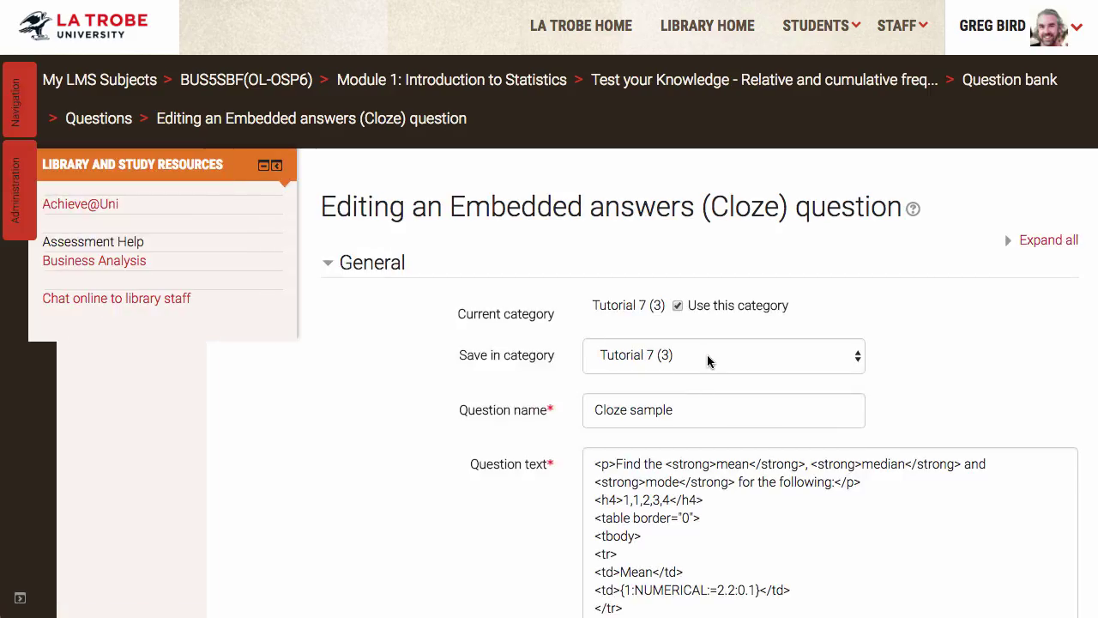
scroll(709, 360, down, 10)
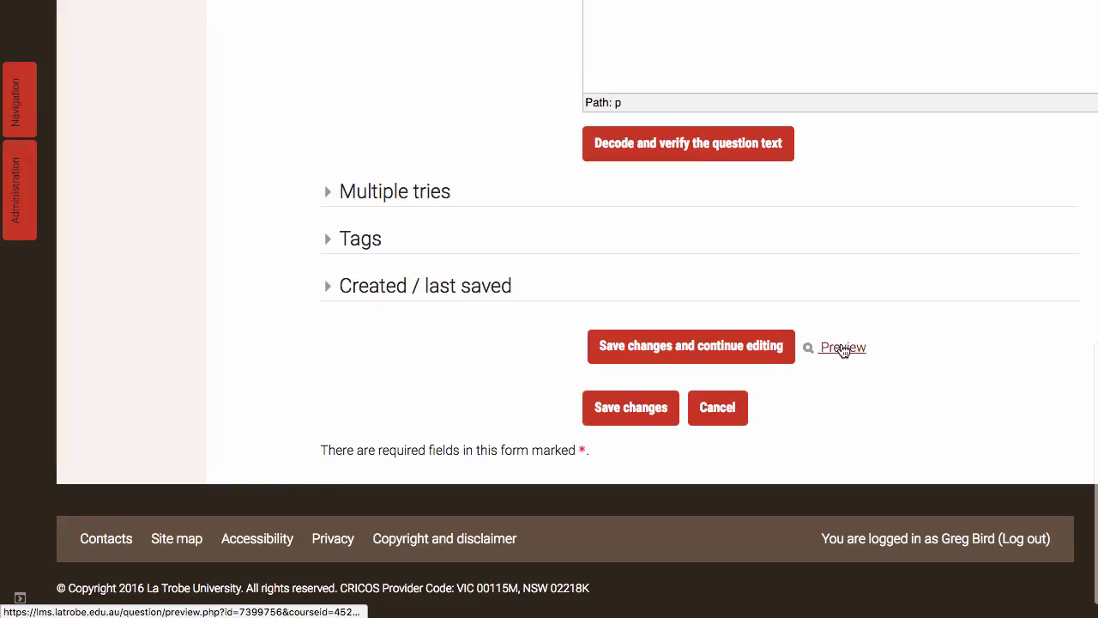
click(843, 347)
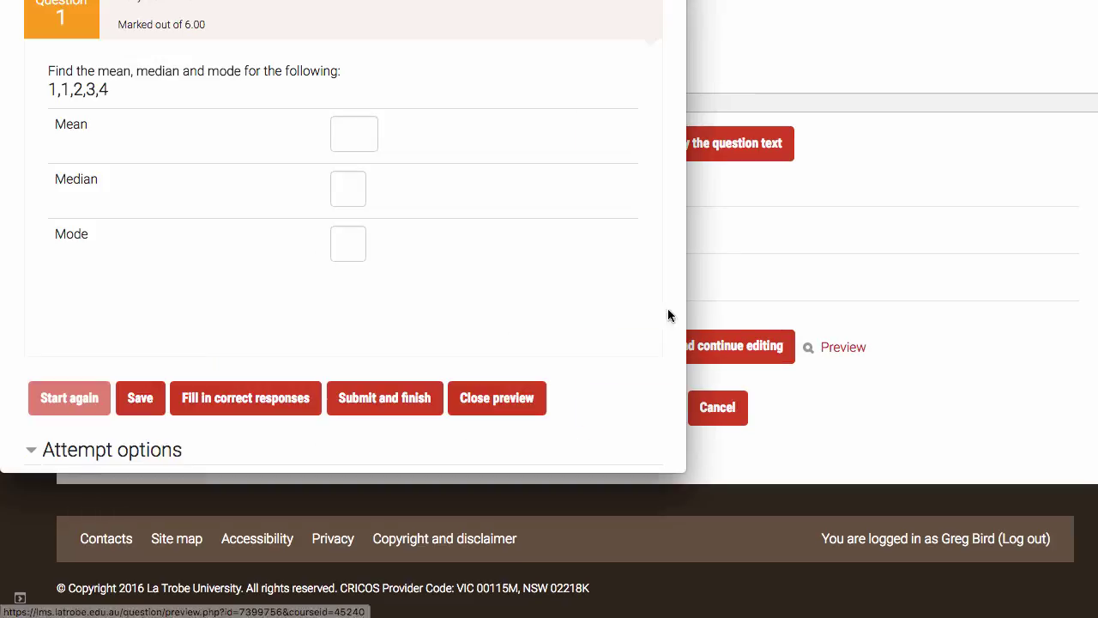
- Answer 2.1, 2 and 1 in the preview, submit for grading, and close it
click(350, 137)
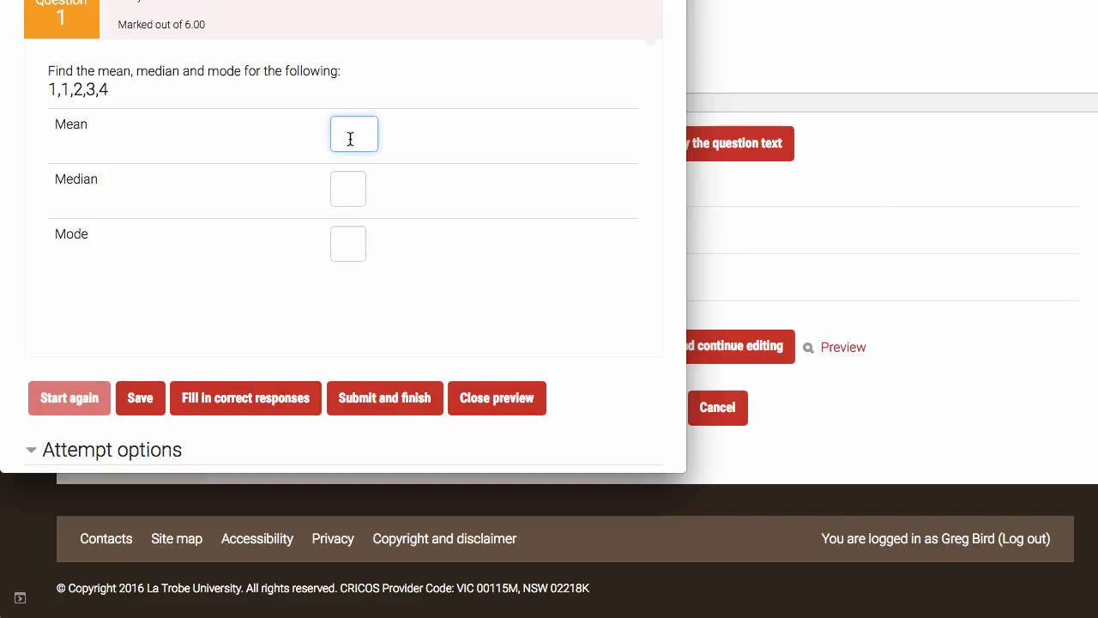
text(2.1)
click(354, 190)
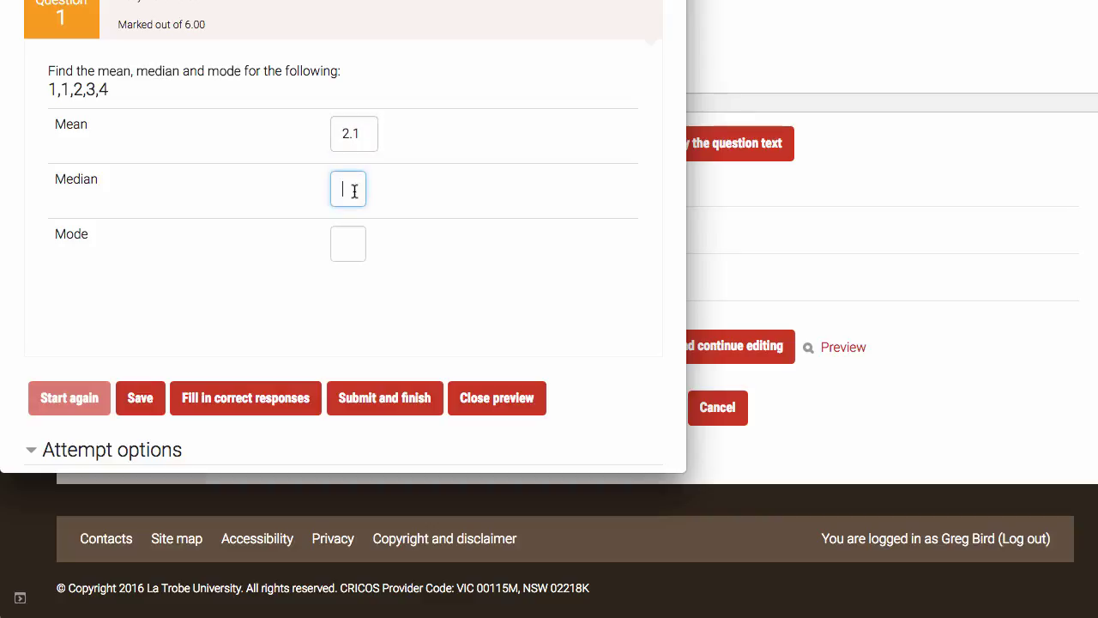
text(2)
click(341, 247)
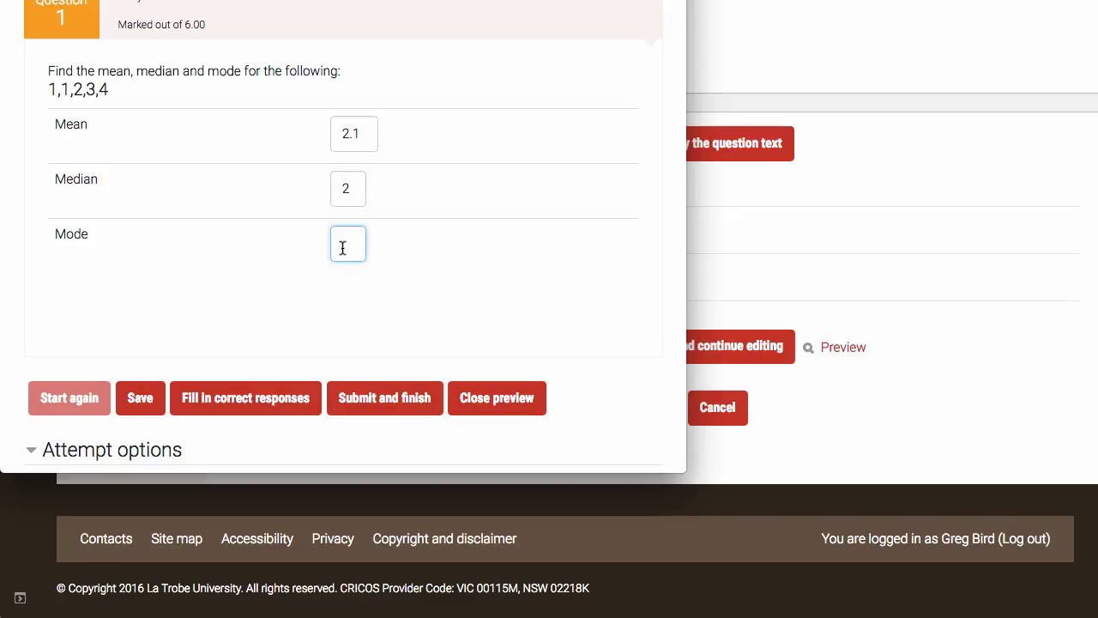
text(1)
click(410, 396)
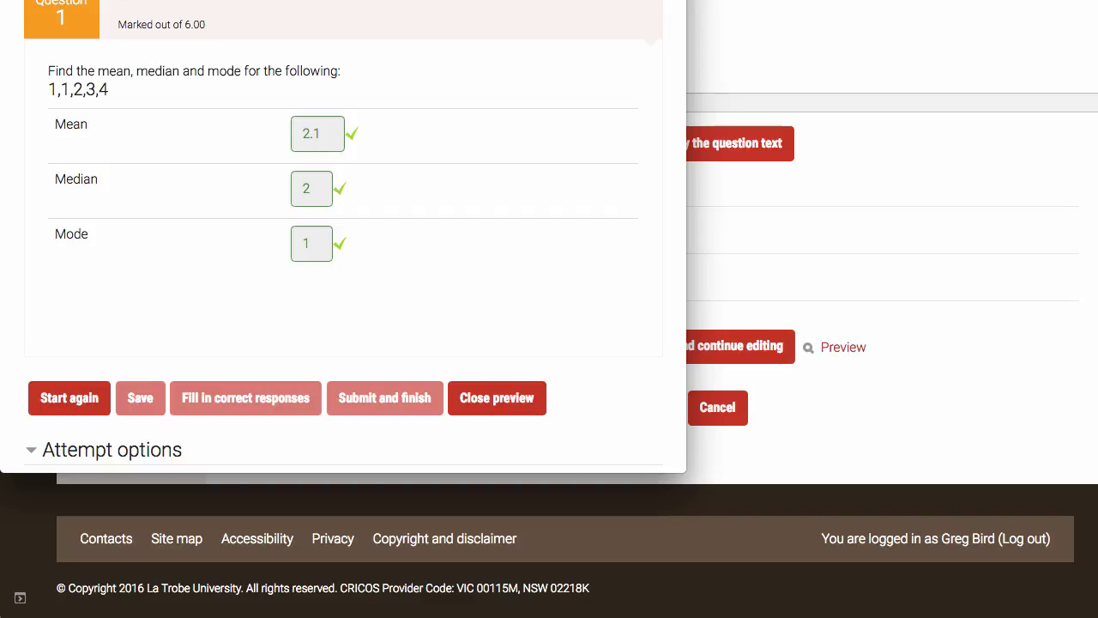
key(super+w)
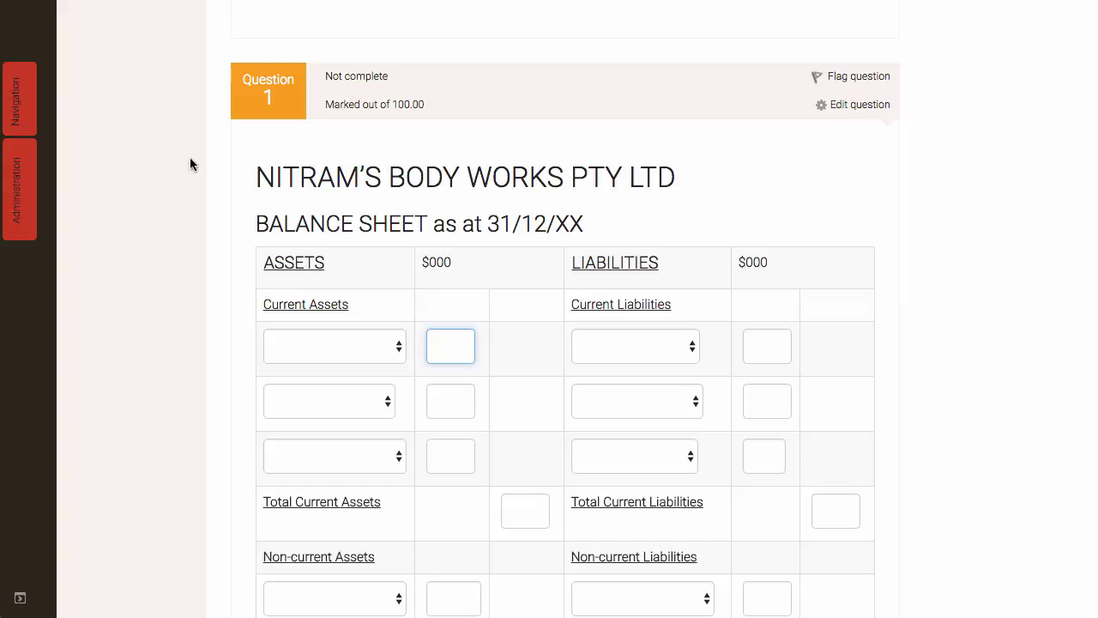
- Check the first Current Assets choices, then edit question BUS5SBF.Ex2.4.1 down to its question text
click(399, 347)
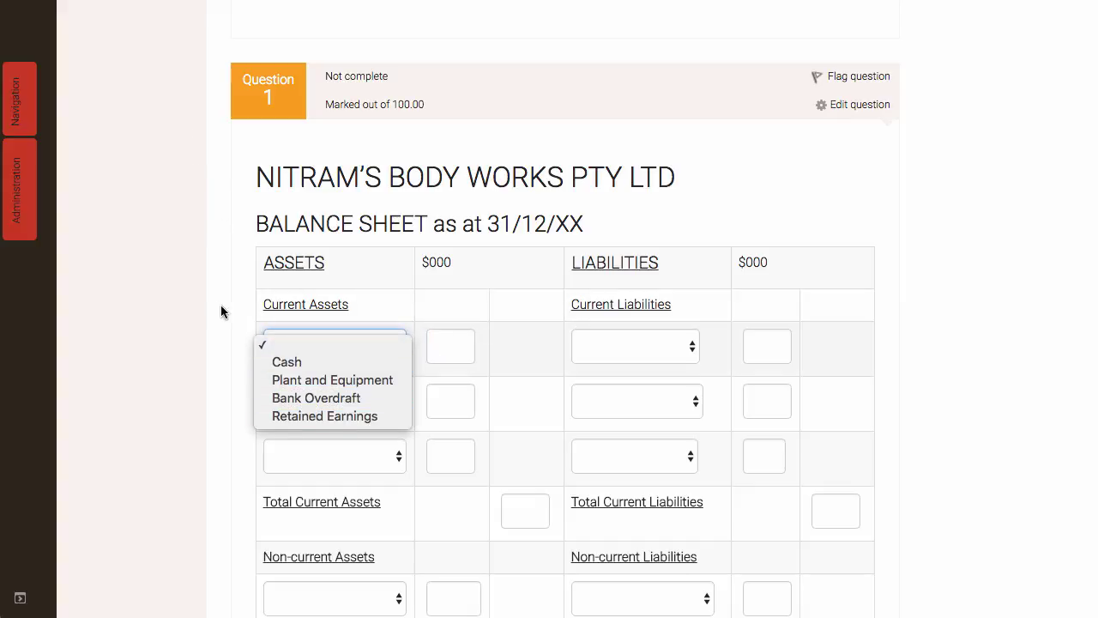
click(461, 351)
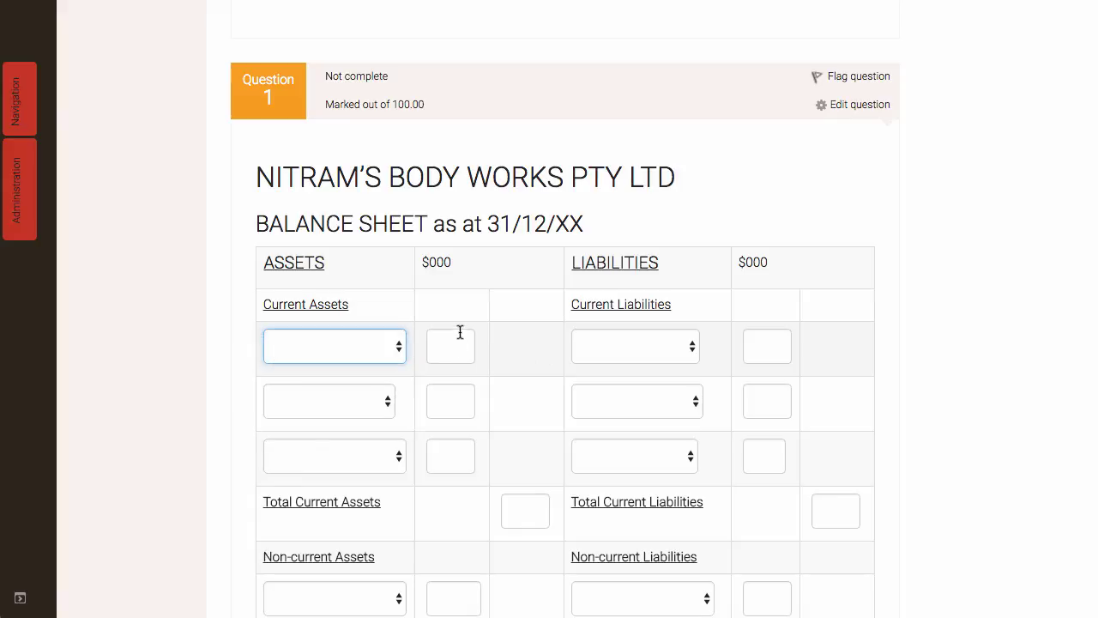
click(851, 106)
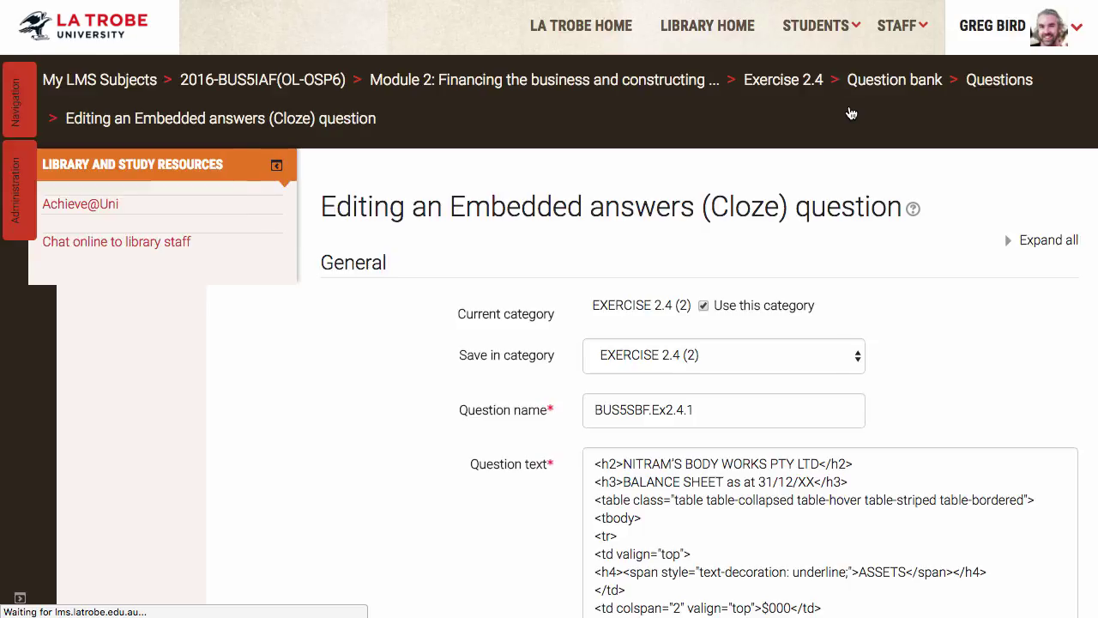
scroll(689, 241, down, 10)
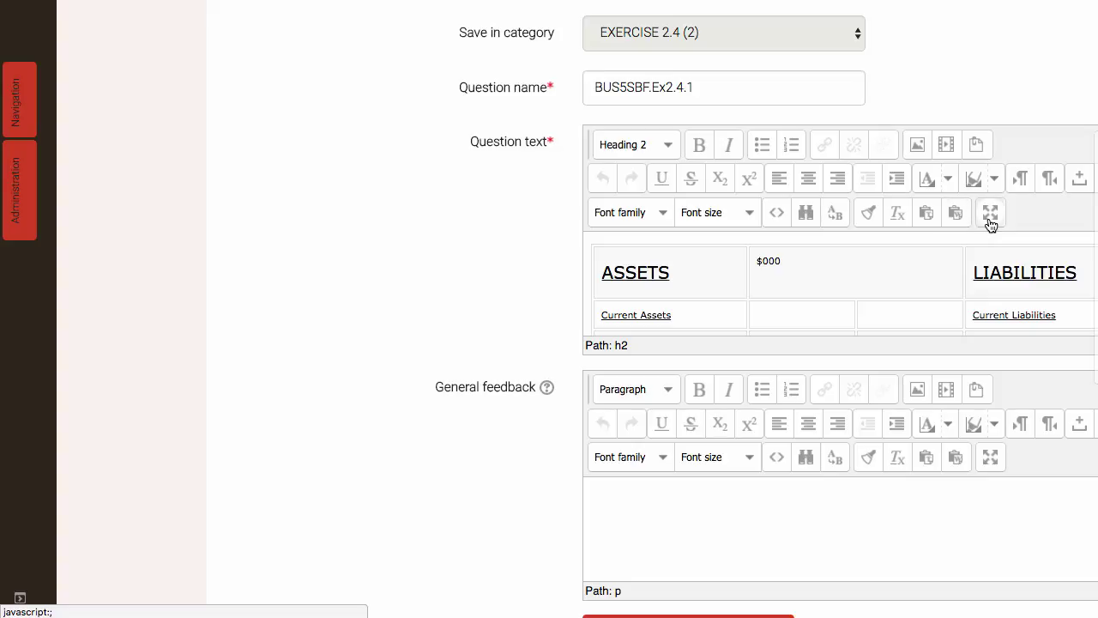
- Expand the balance-sheet question text full screen and show the ~ separators between MC answer choices
click(990, 215)
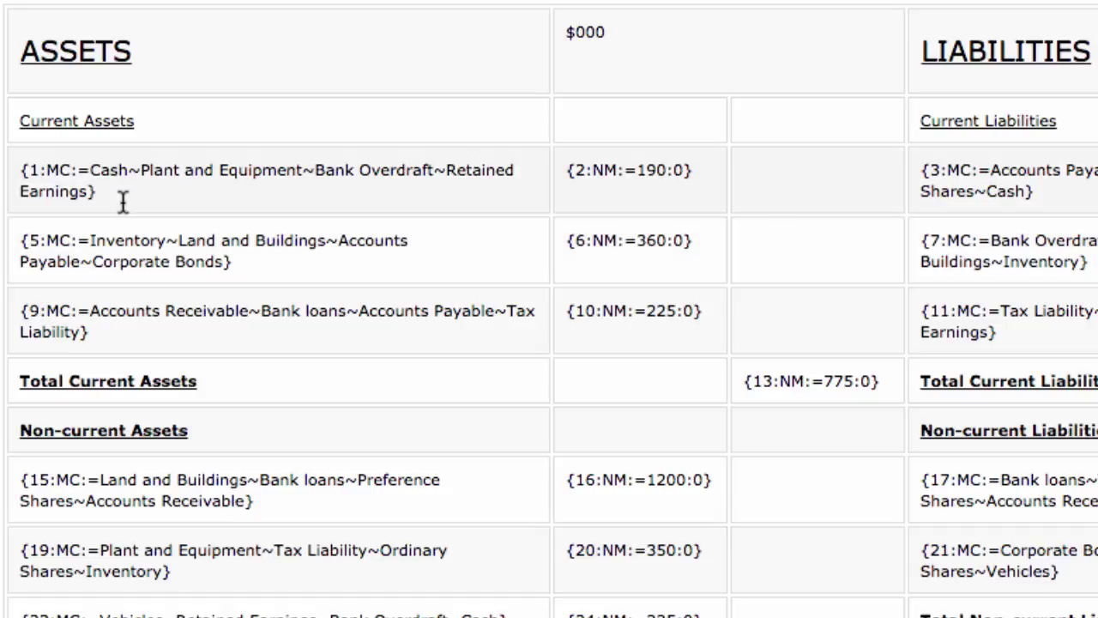
key(asciitilde)
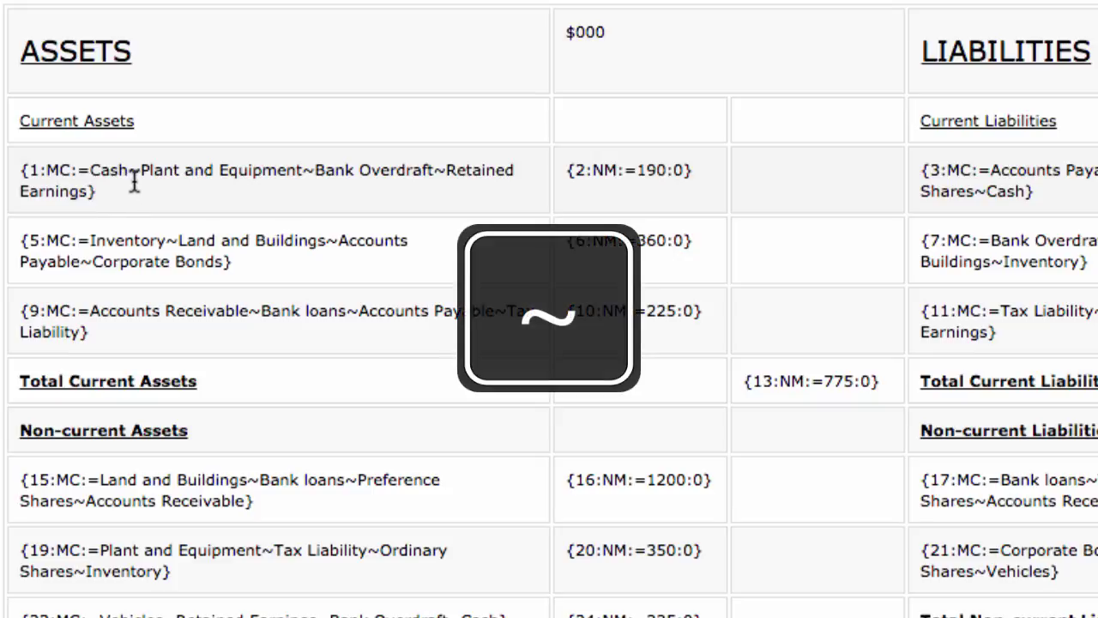